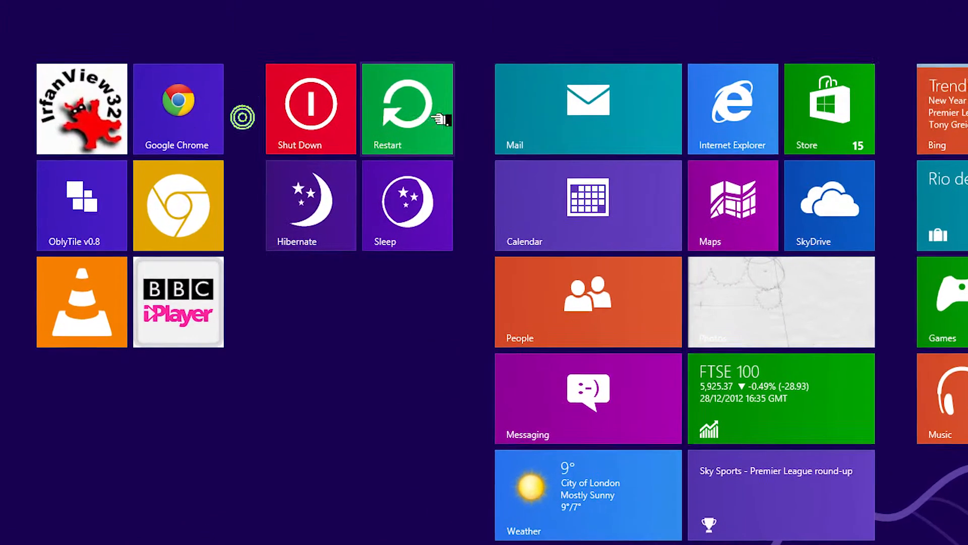
Show the power options in the Start screen's Settings and close them without choosing one.
left_click(446, 195)
left_click(266, 201)
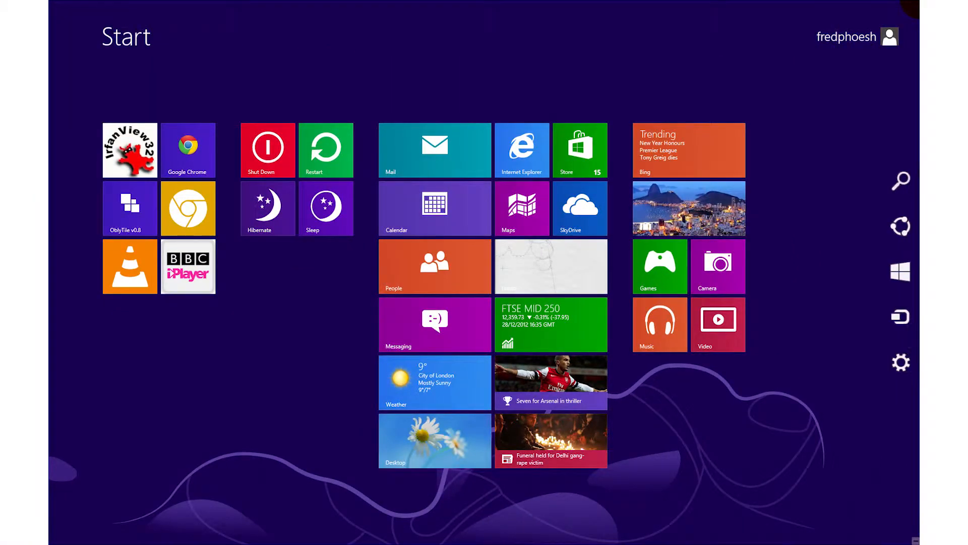
mouse_move(901, 184)
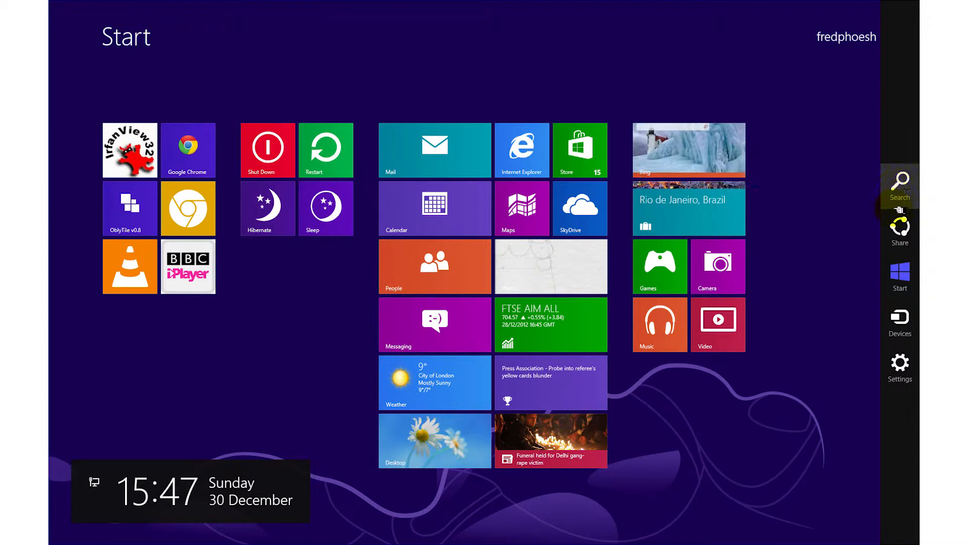
left_click(901, 362)
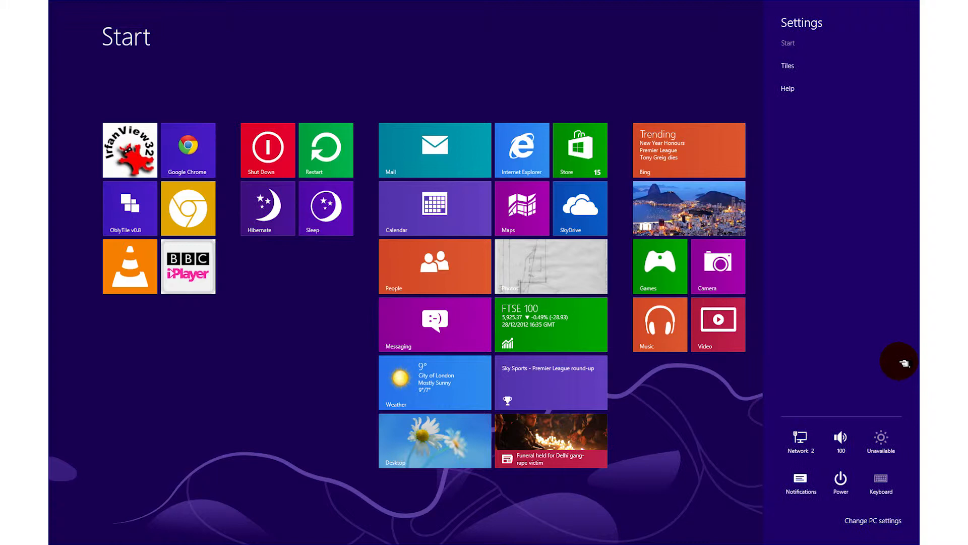
left_click(840, 479)
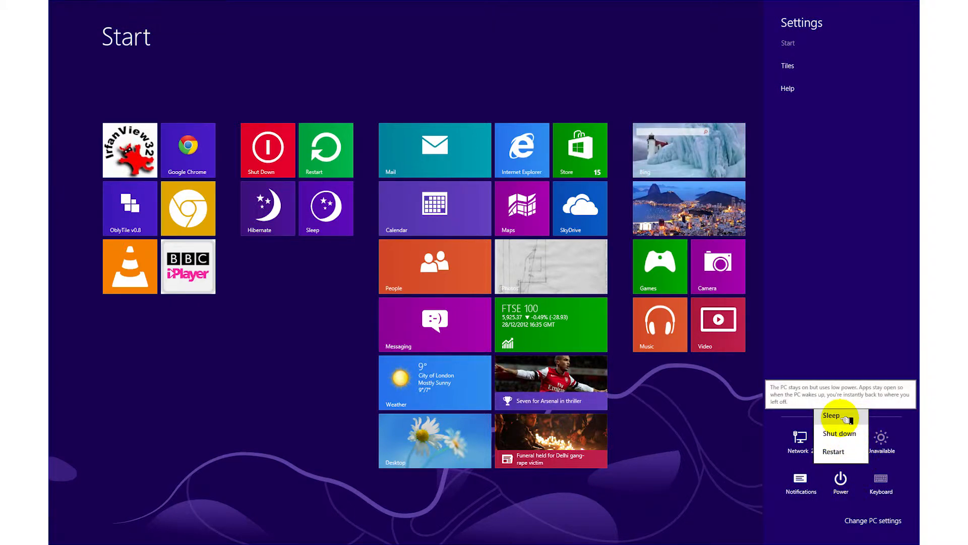
left_click(729, 417)
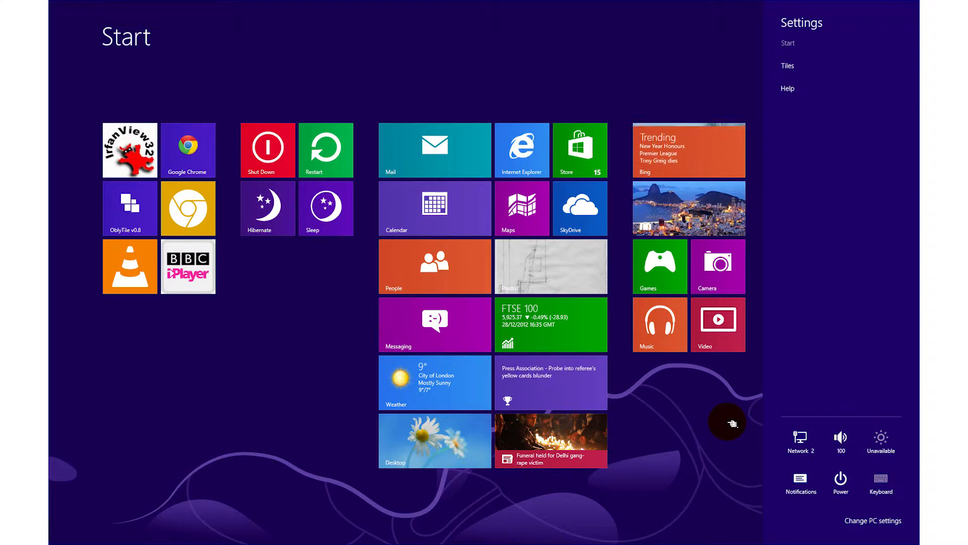
left_click(257, 360)
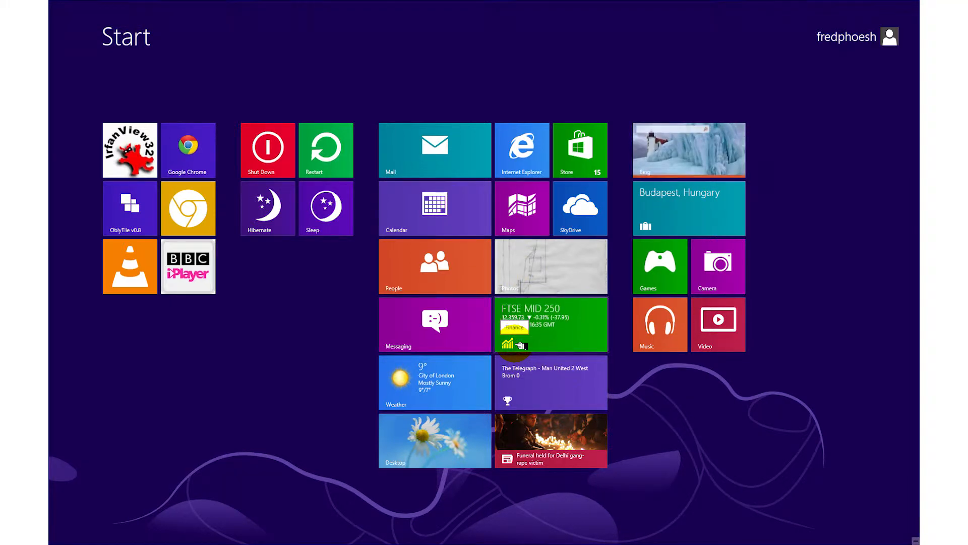
Open the Weather app and display its app commands.
left_click(447, 376)
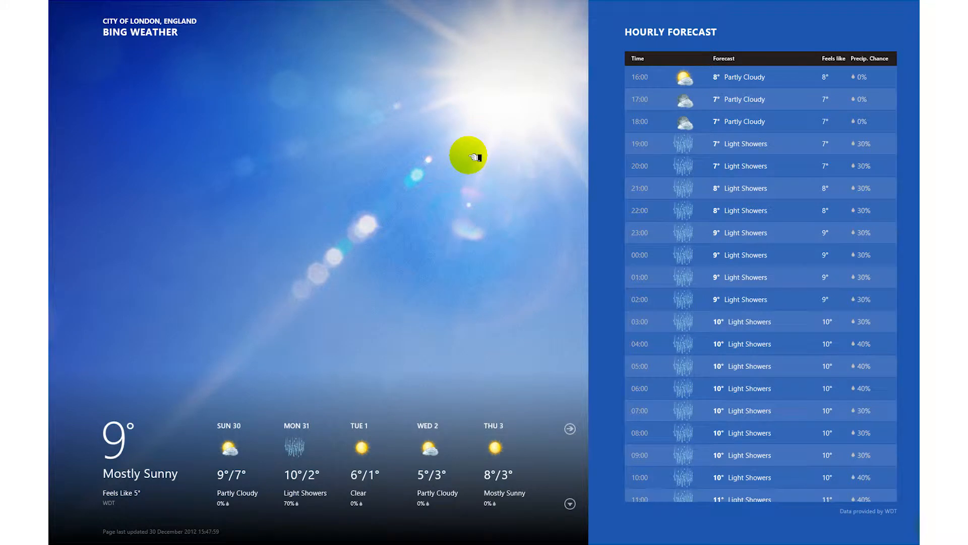
right_click(720, 188)
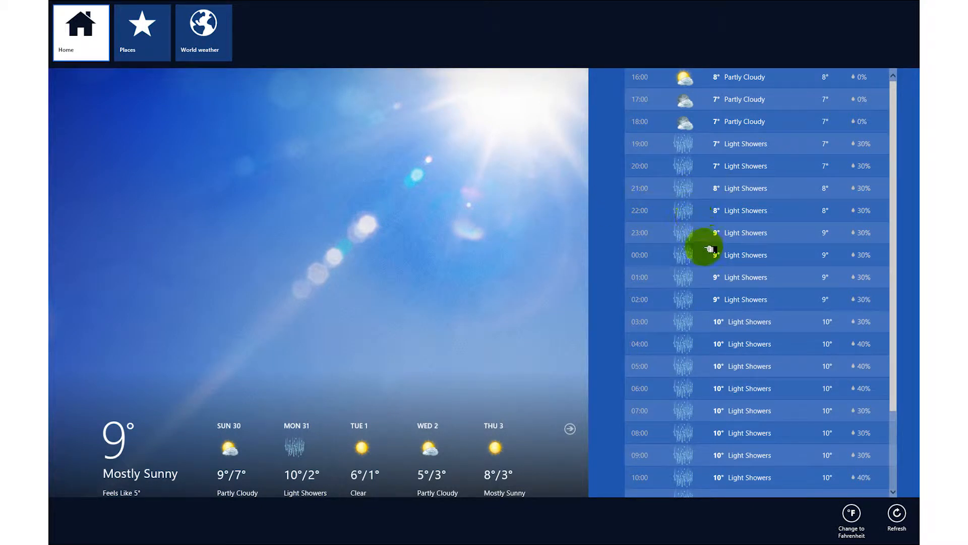
left_click(557, 233)
right_click(543, 209)
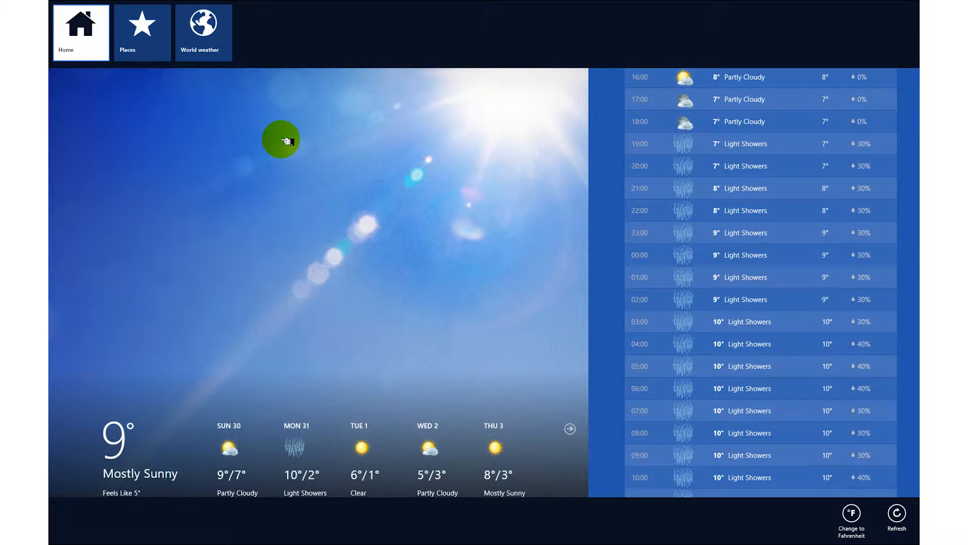
Switch back and forth between the Weather app and the Start screen, ending on the Start screen.
key("super")
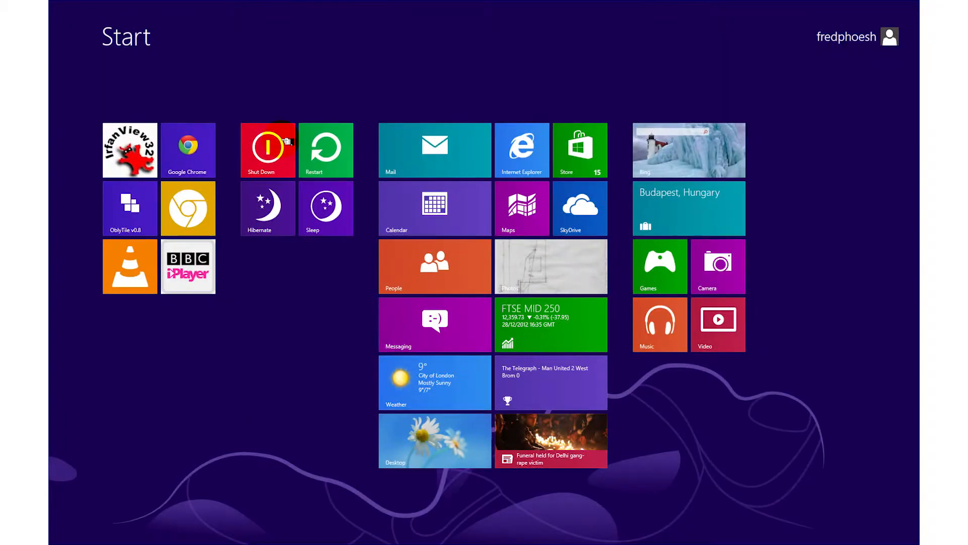
key("super")
key("super")
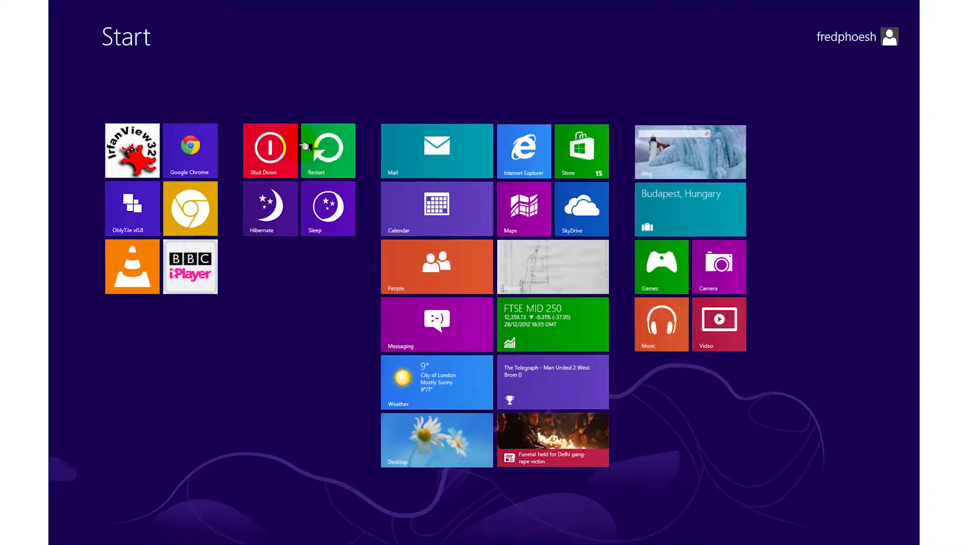
key("super")
key("super")
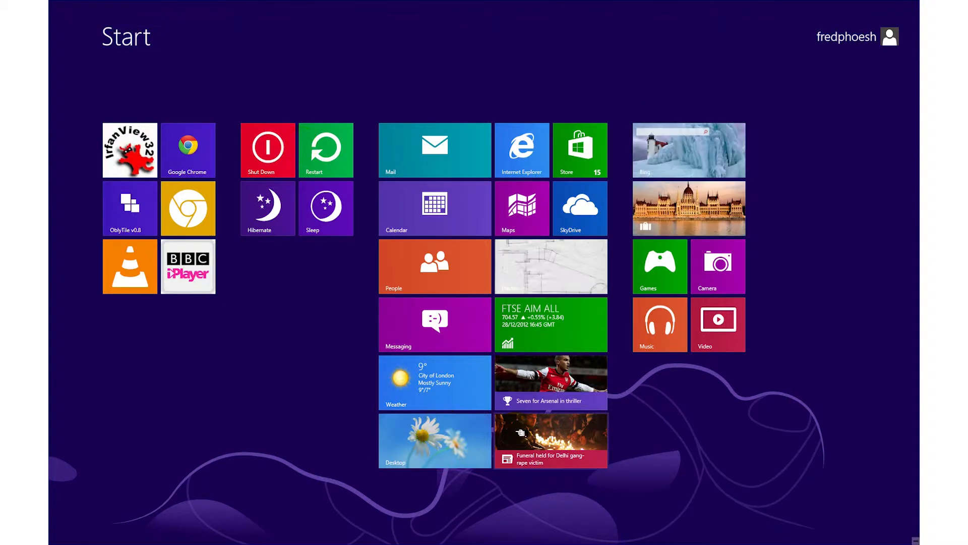
Open the Sport app from its live tile, view the top story and return to the Start screen.
left_click(522, 211)
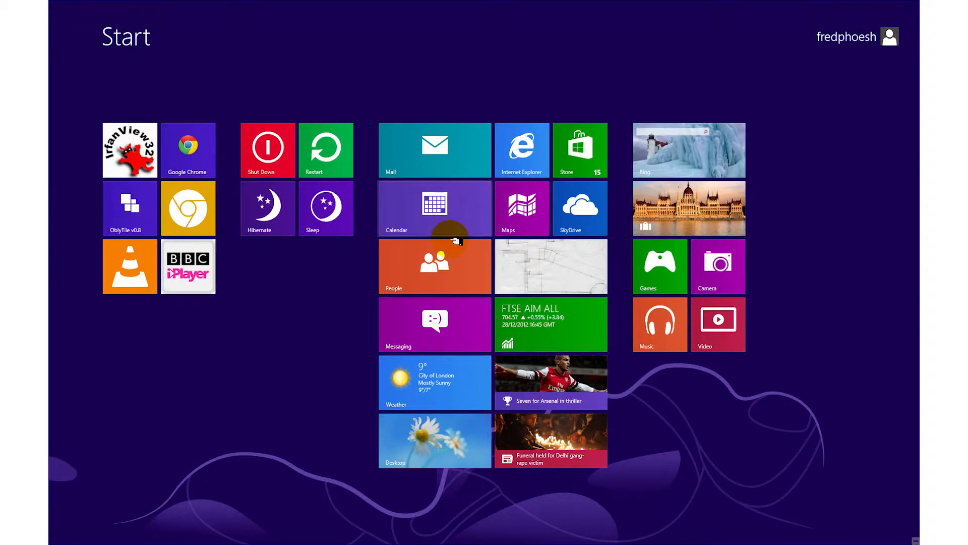
left_click(543, 384)
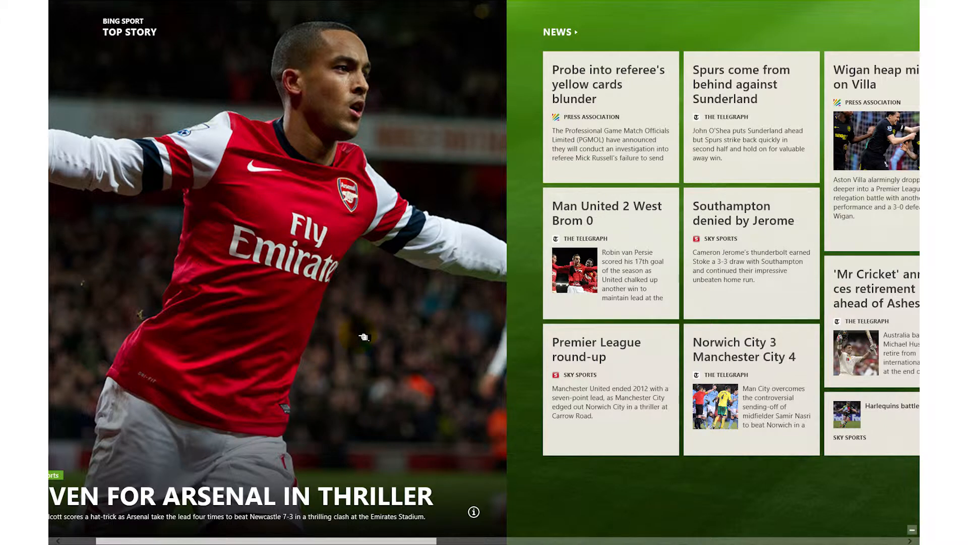
key("super")
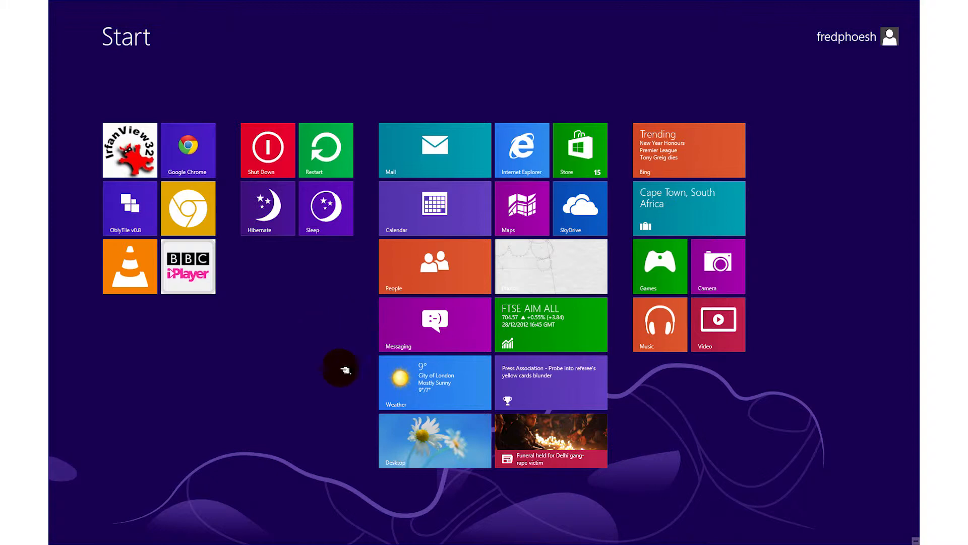
Open the desktop from the Start screen and return to the Start screen.
left_click(411, 429)
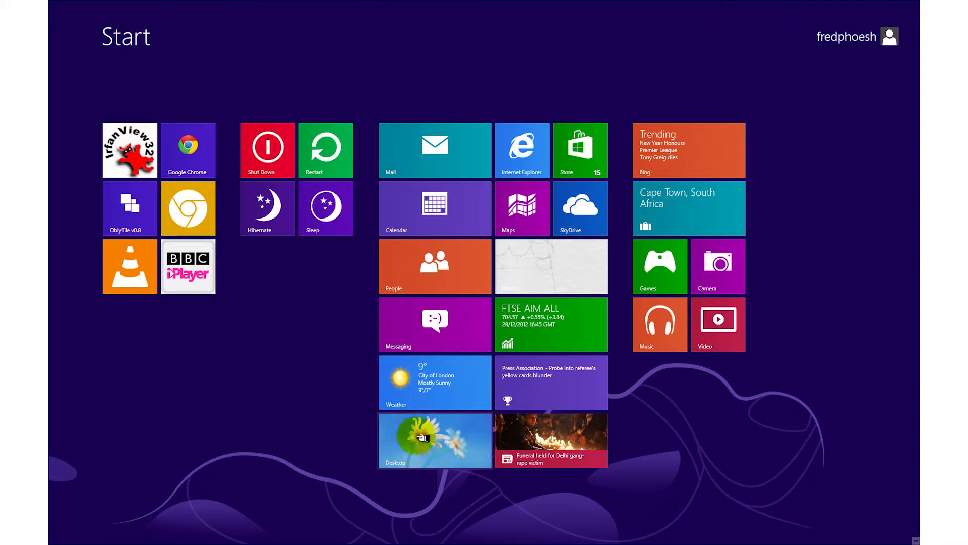
left_click(325, 397)
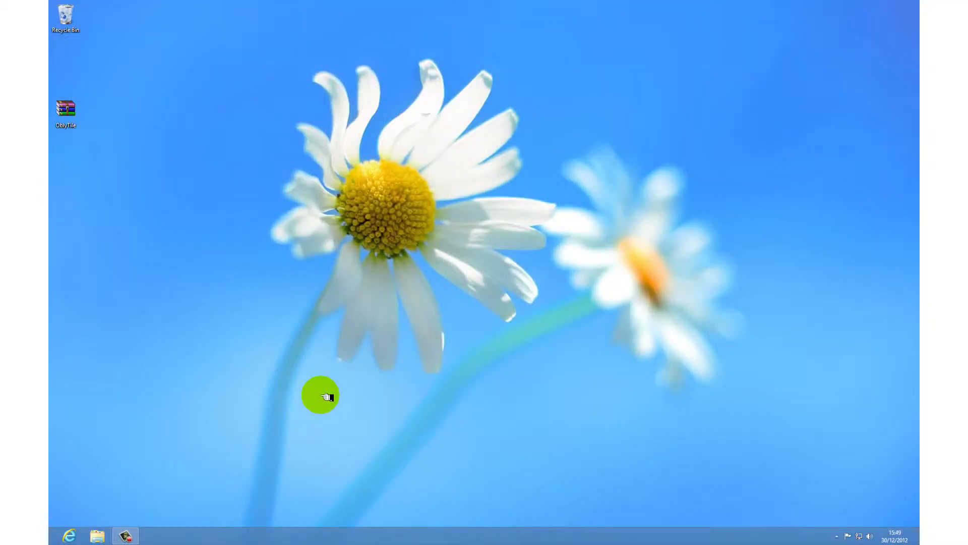
key("super")
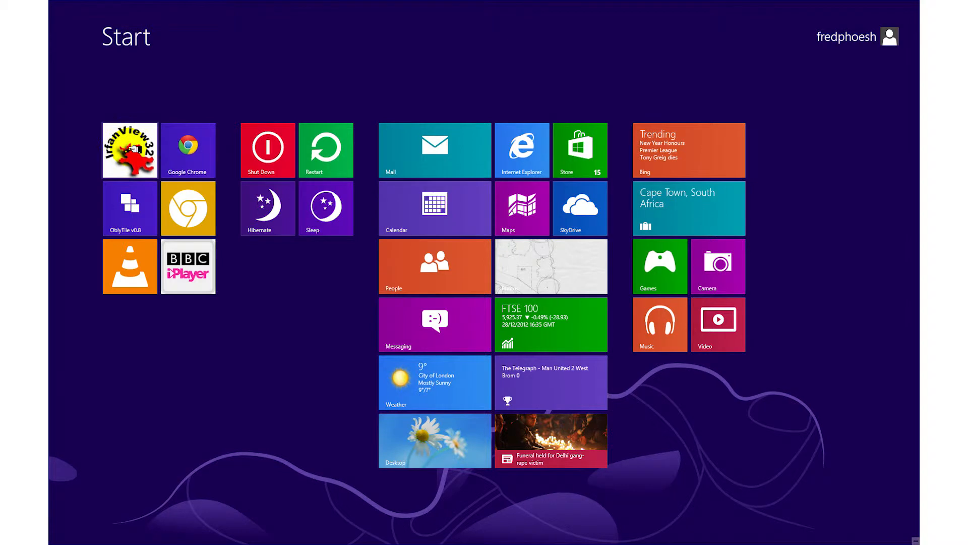
Launch BBC iPlayer from its custom tile, look through the page and return to the Start screen.
left_click(194, 270)
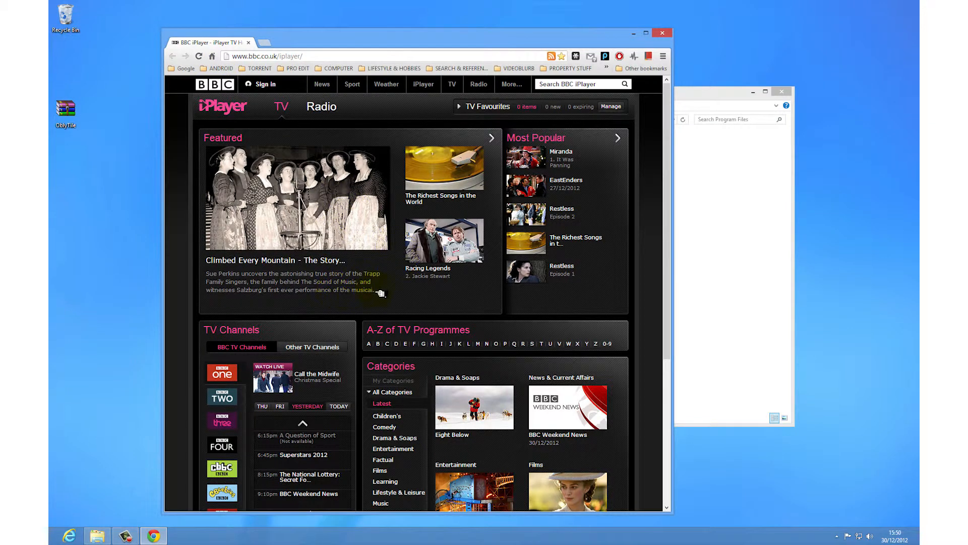
scroll(380, 293, "down", 4)
scroll(353, 252, "up", 4)
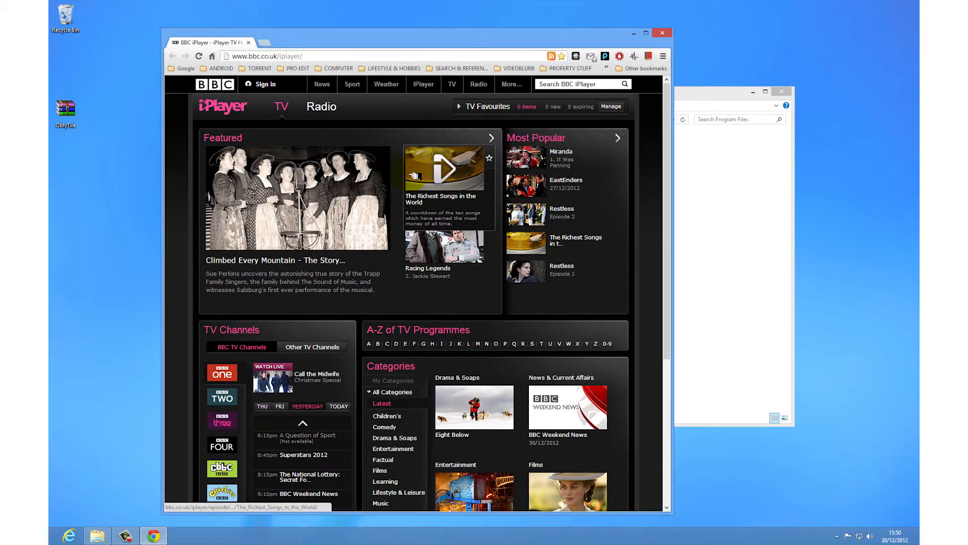
key("super")
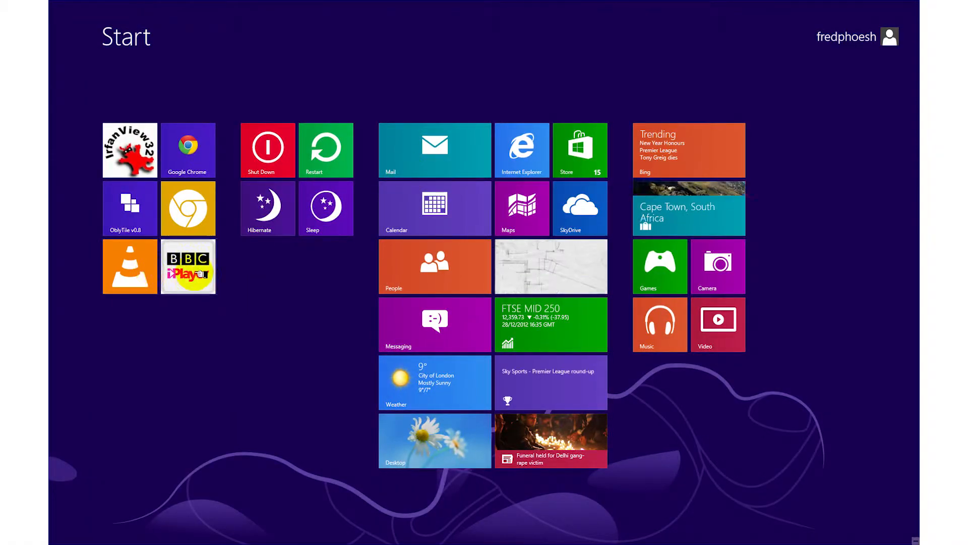
Launch VLC media player from its custom tile, close it and return to the Start screen.
left_click(133, 267)
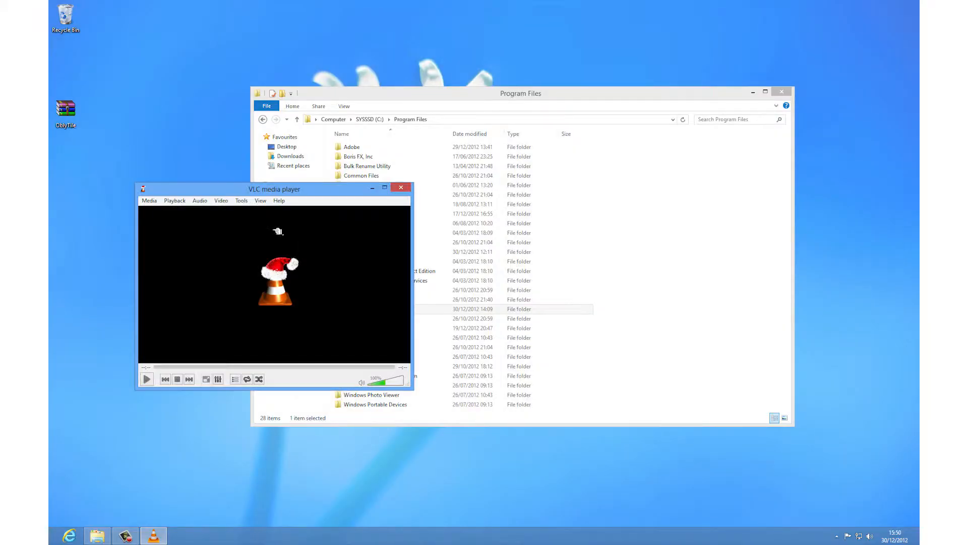
left_click_drag(319, 193, 331, 129)
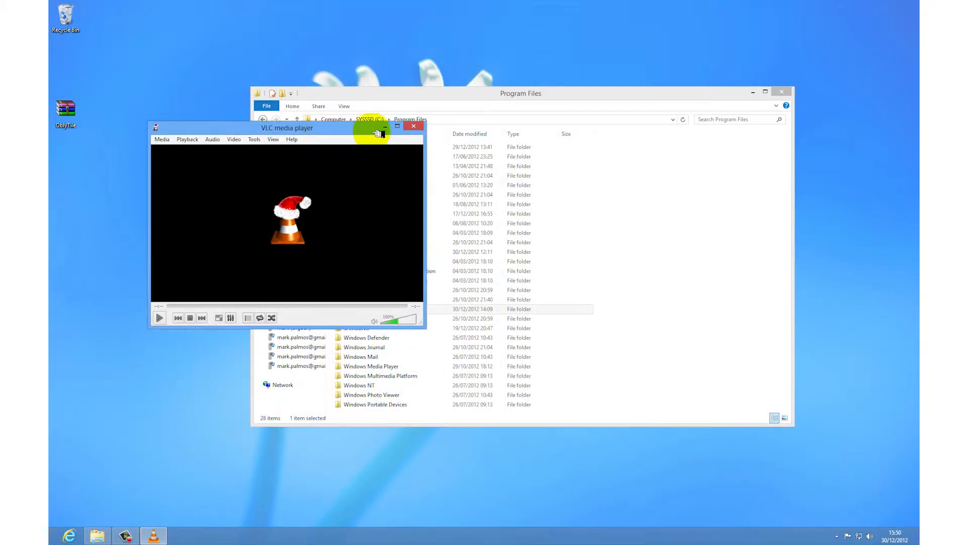
left_click(414, 125)
key("super")
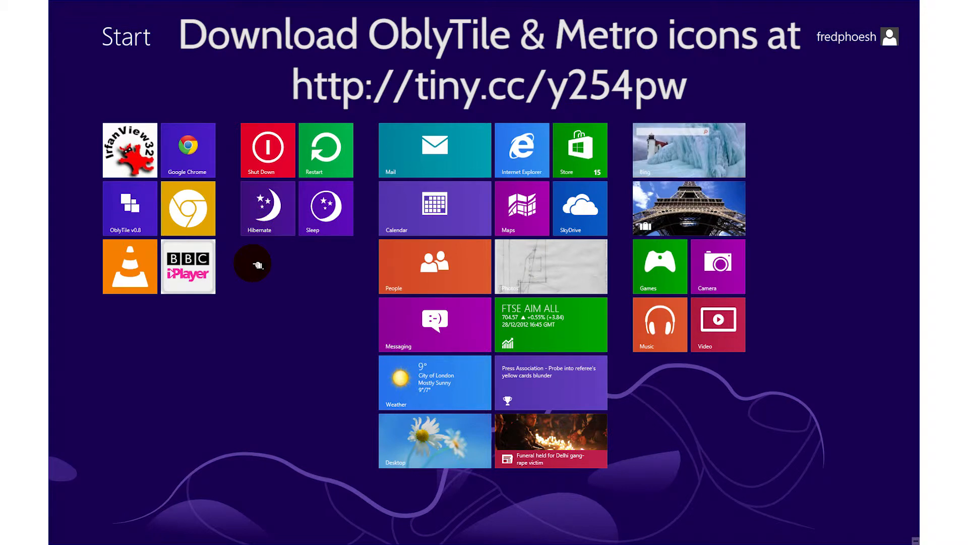
Unpin the VLC, BBC iPlayer, yellow Chrome, OblyTile v0.8, Shut Down, Restart, Hibernate and Sleep tiles from the Start screen.
right_click(143, 269)
right_click(188, 266)
right_click(188, 208)
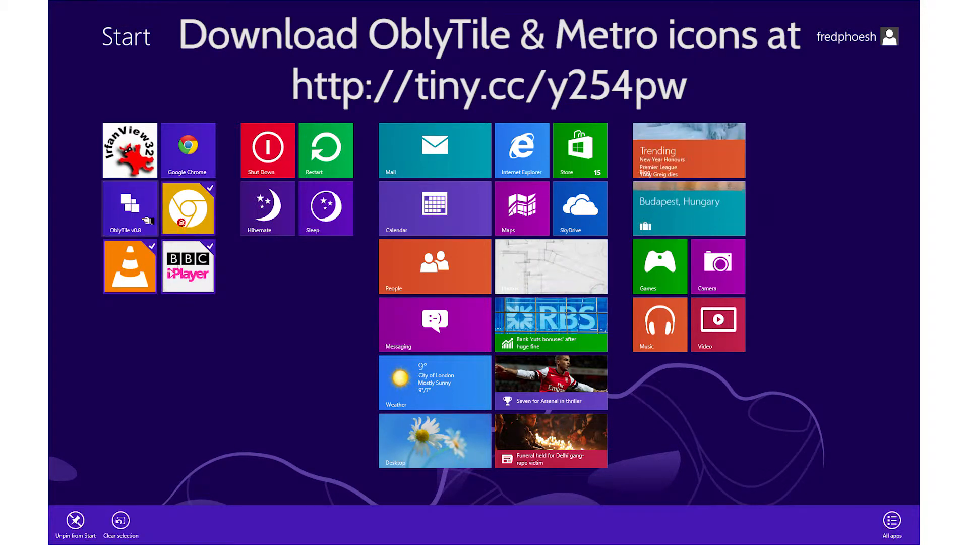
right_click(130, 203)
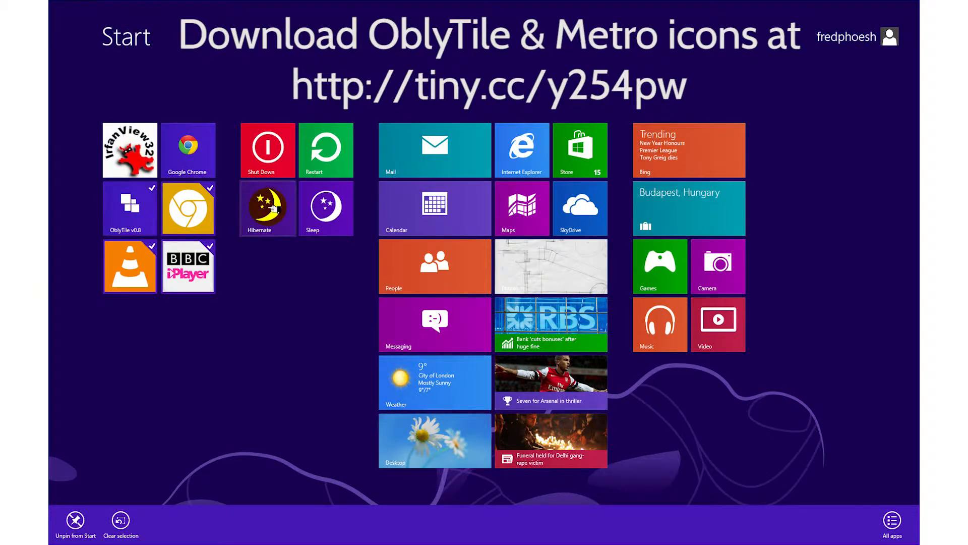
right_click(320, 151)
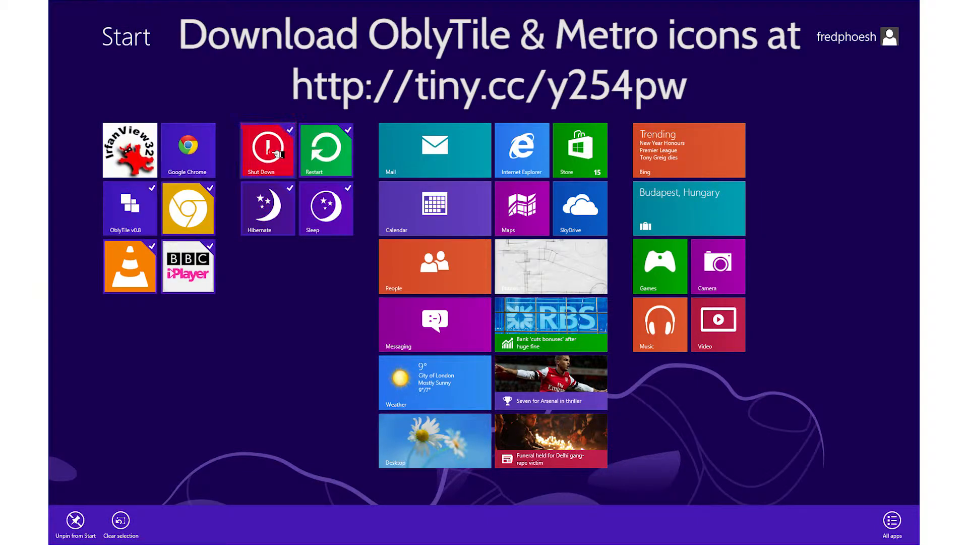
left_click(75, 520)
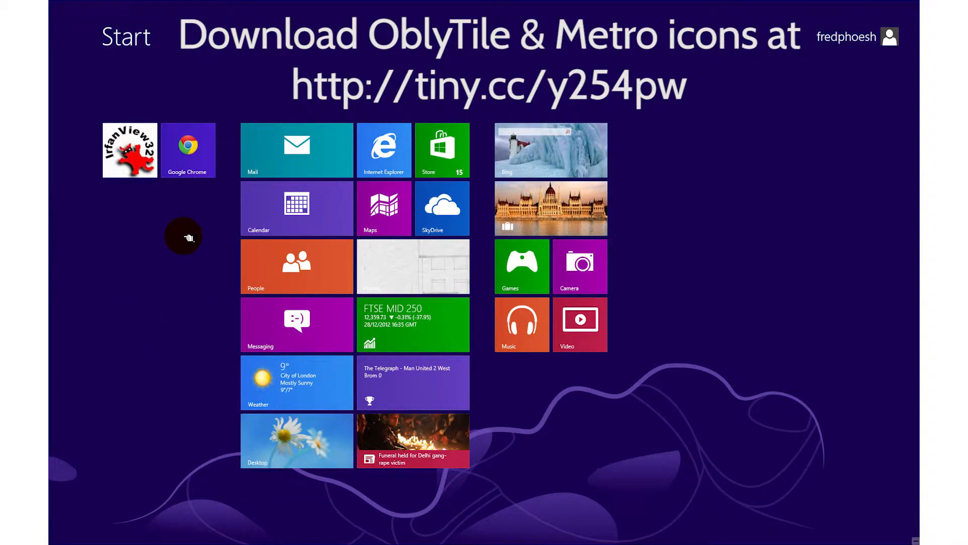
Go to the desktop and open the Program Files folder on the C: drive in File Explorer.
left_click(267, 433)
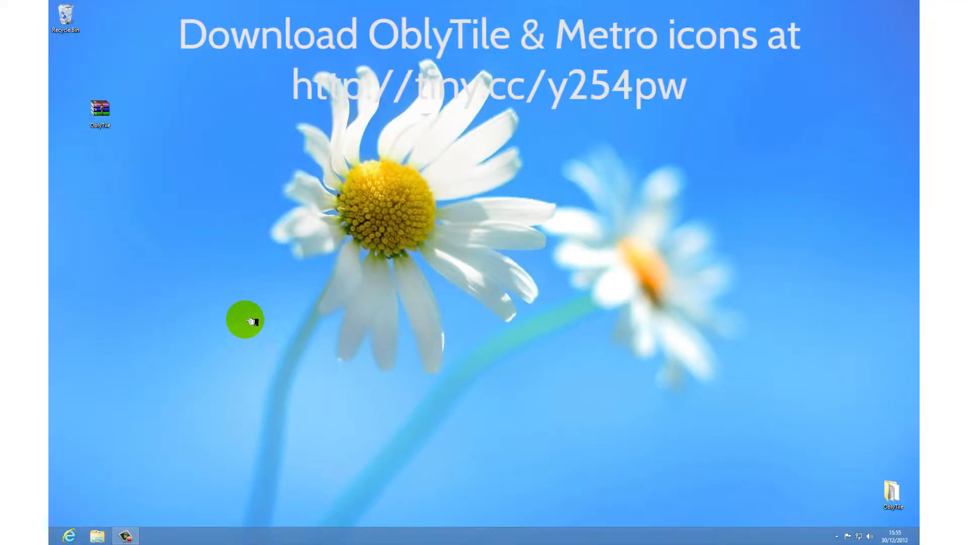
left_click(103, 115)
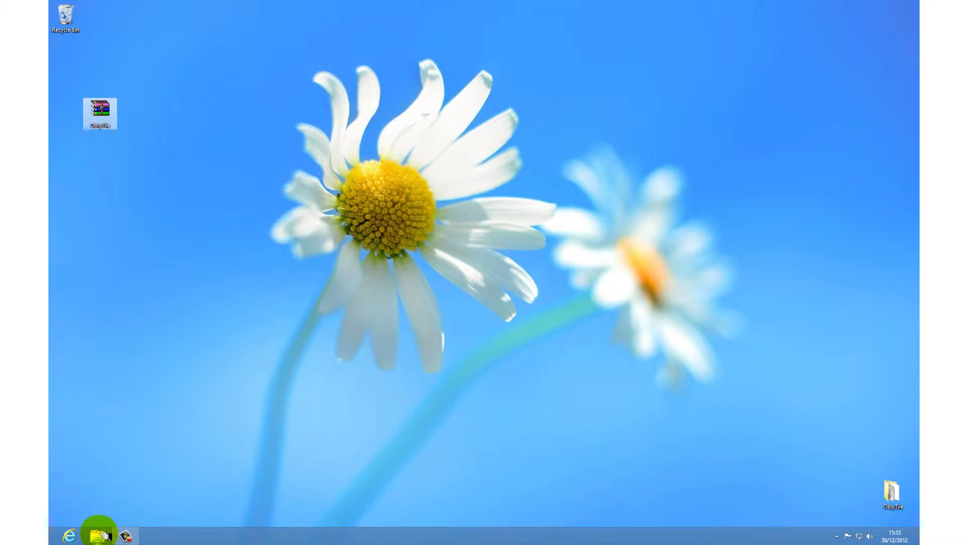
left_click(99, 535)
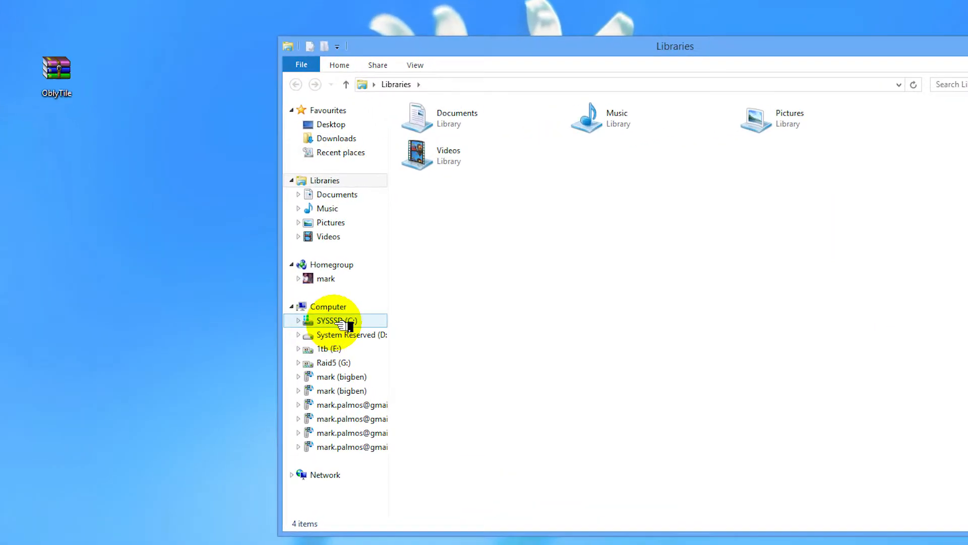
left_click(348, 328)
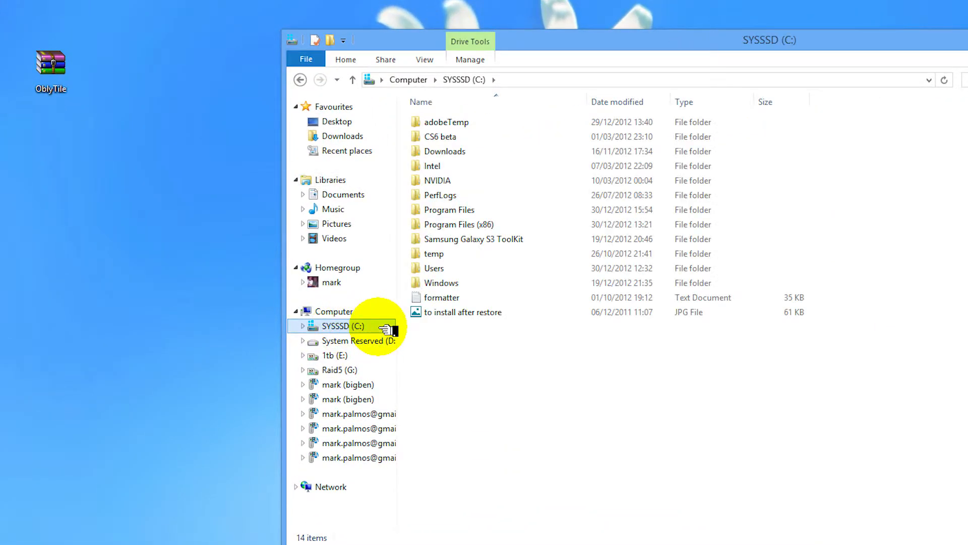
double_click(444, 211)
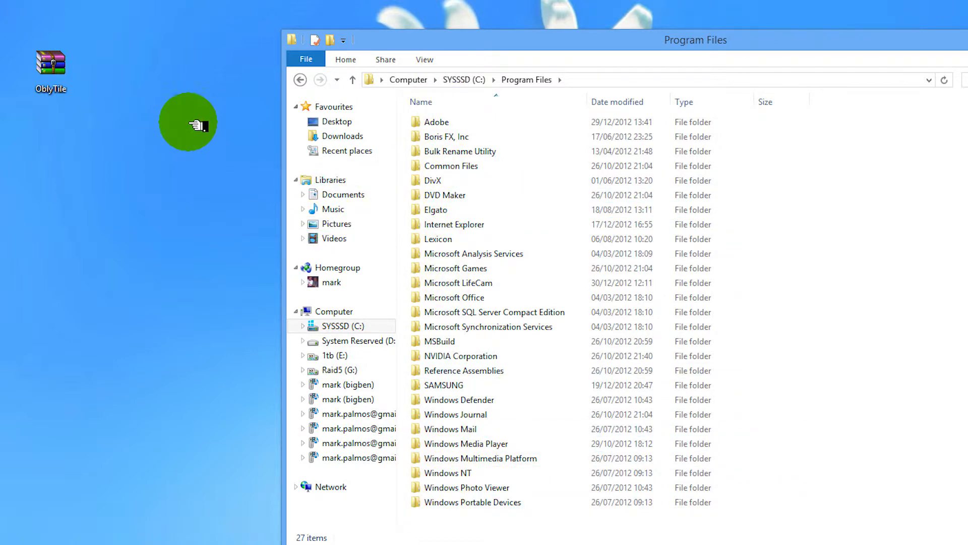
Copy the OblyTile folder from the OblyTile archive on the desktop into Program Files, granting administrator permission.
left_click(65, 71)
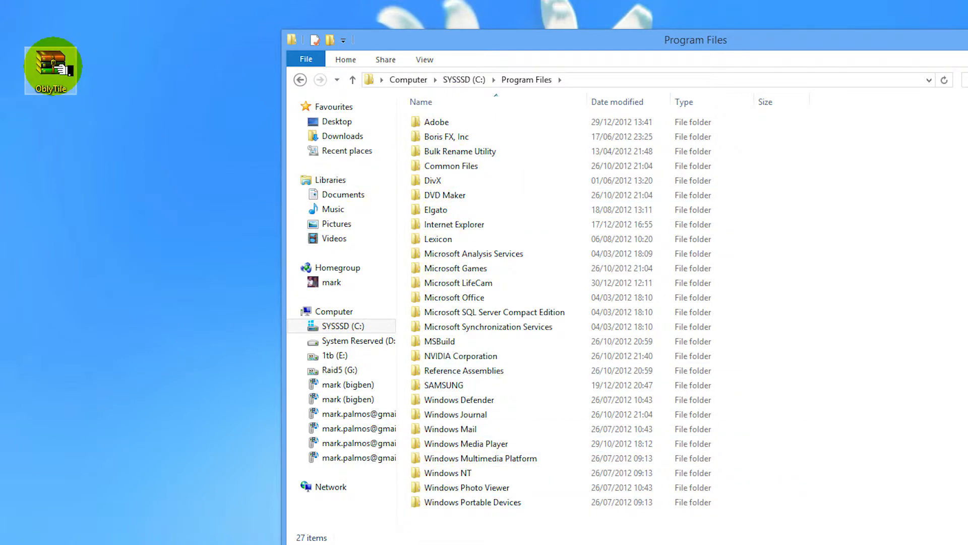
double_click(59, 65)
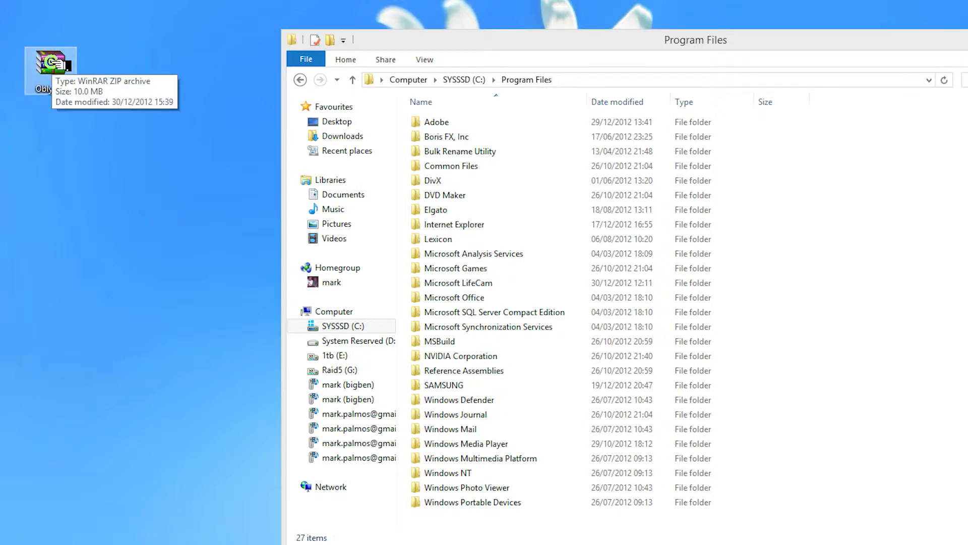
left_click(71, 331)
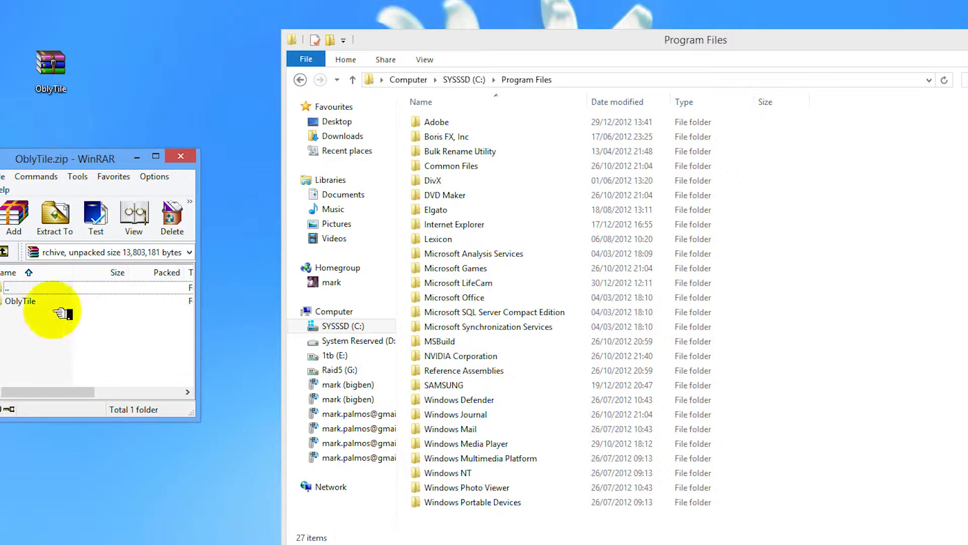
left_click(18, 303)
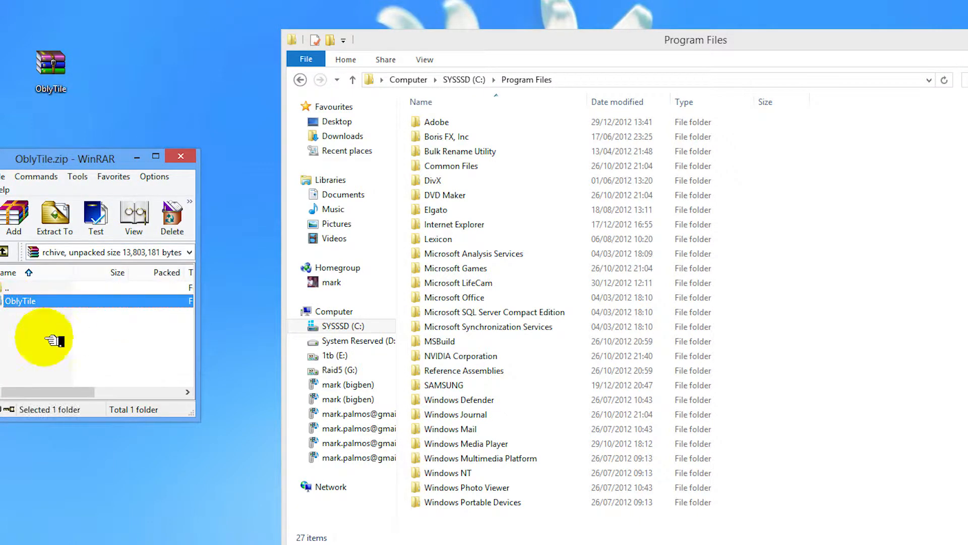
left_click_drag(10, 305, 460, 527)
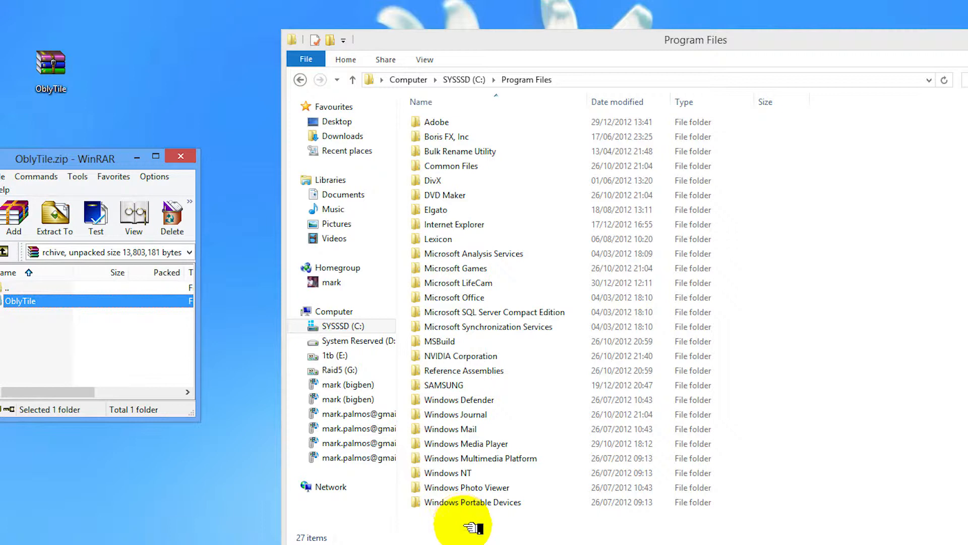
left_click_drag(464, 527, 464, 527)
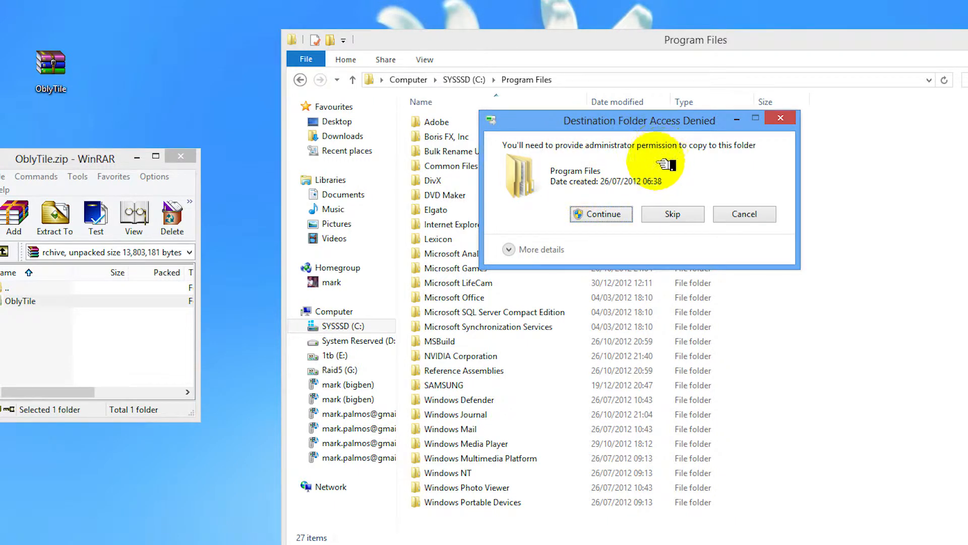
left_click(603, 216)
left_click(701, 262)
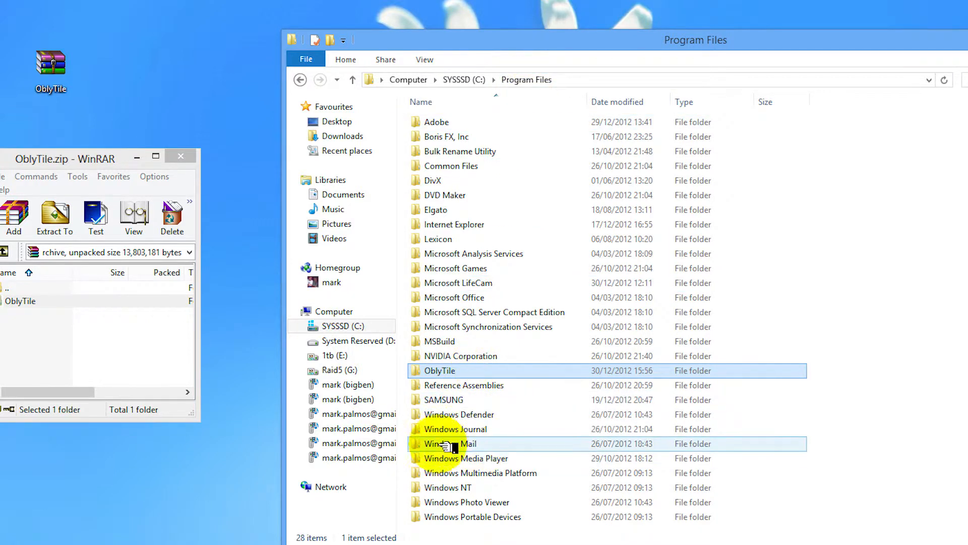
Open the copied OblyTile folder in Program Files and locate the OblyTile v0.8.8 application.
double_click(426, 372)
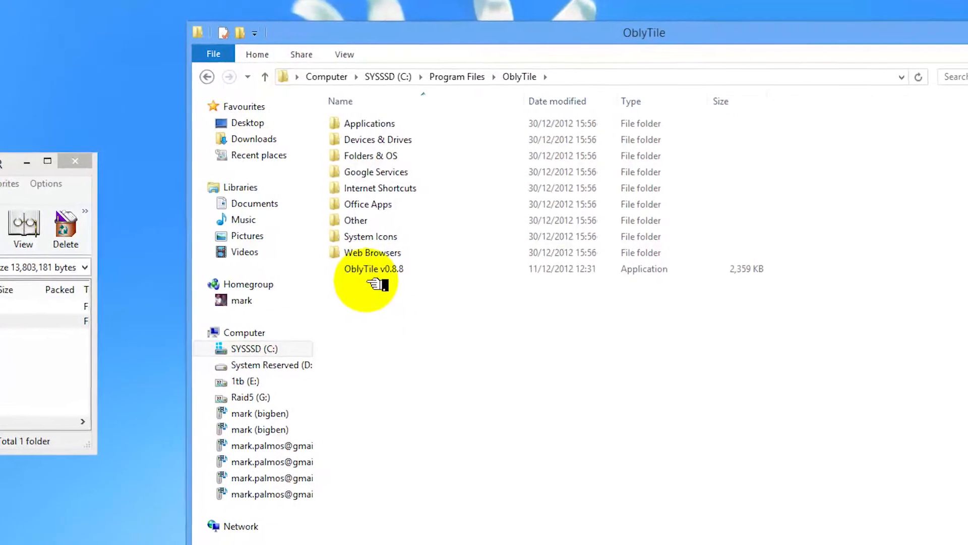
left_click(407, 268)
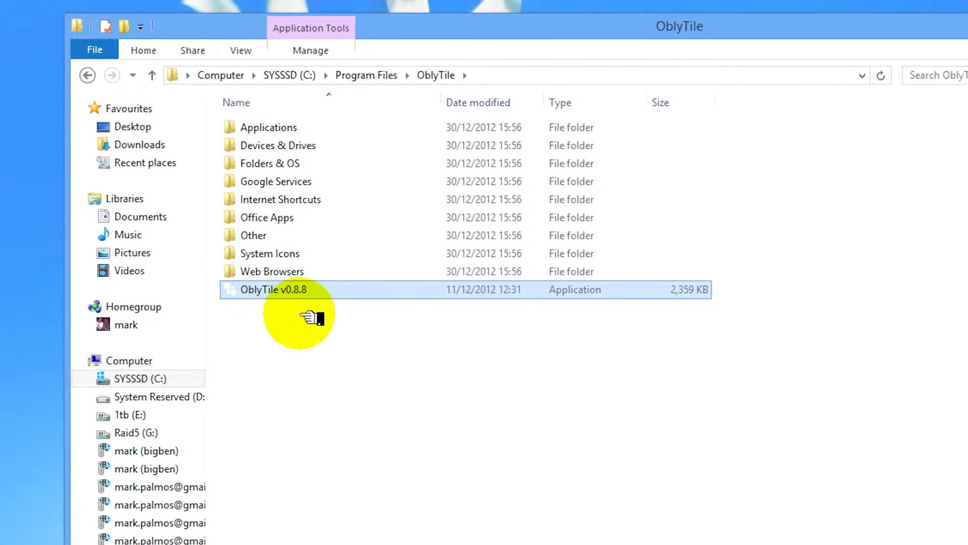
left_click(326, 331)
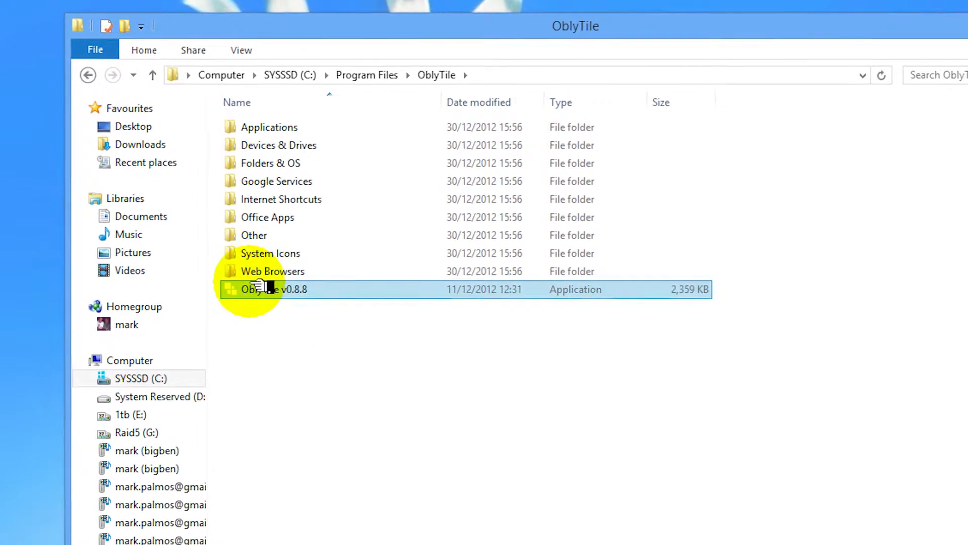
Look through the icon images in the Applications folder, view the Adobe Contribute image, and return to the OblyTile folder.
double_click(280, 132)
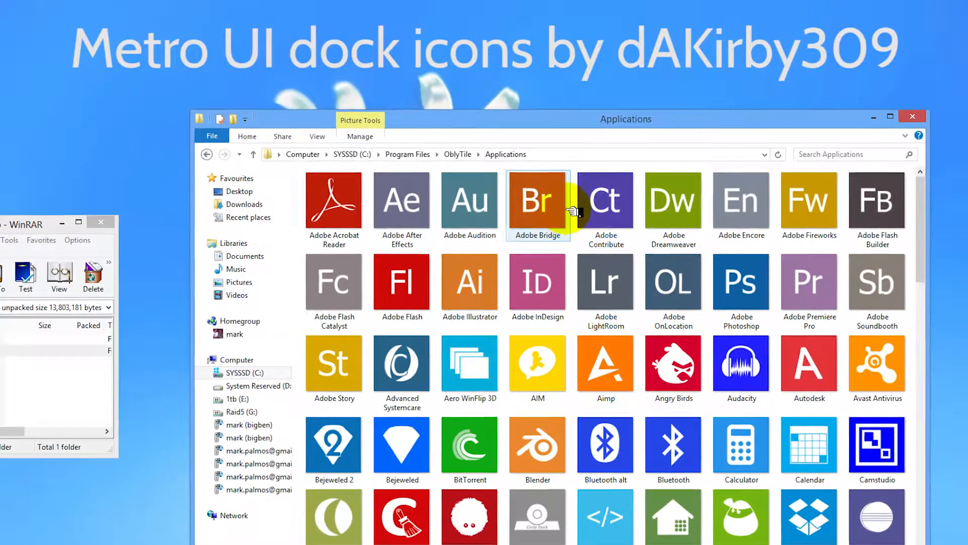
double_click(605, 204)
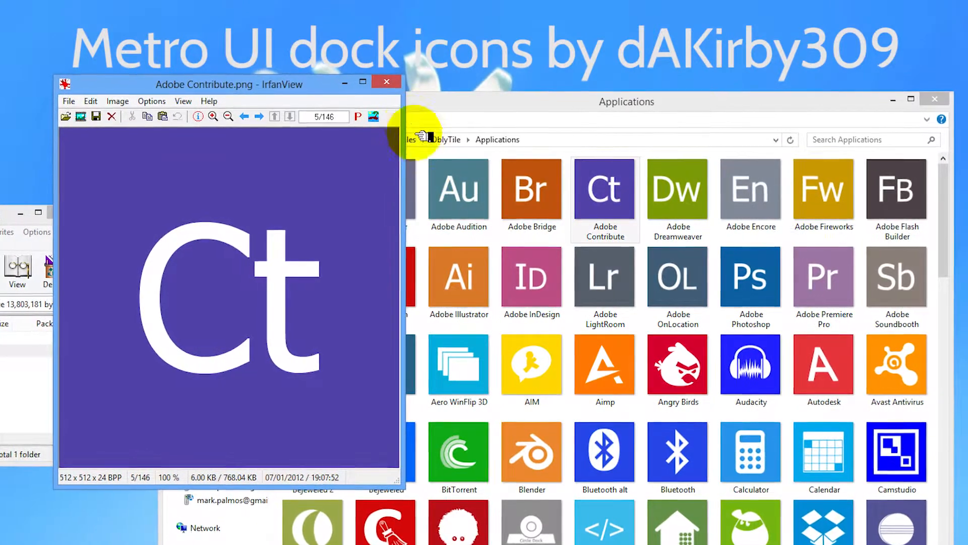
left_click(386, 81)
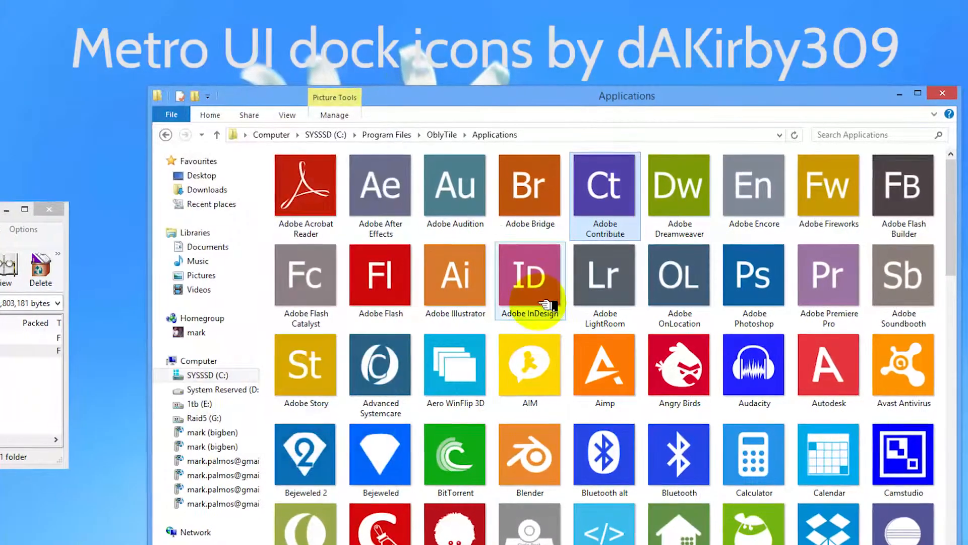
scroll(548, 305, "down", 10)
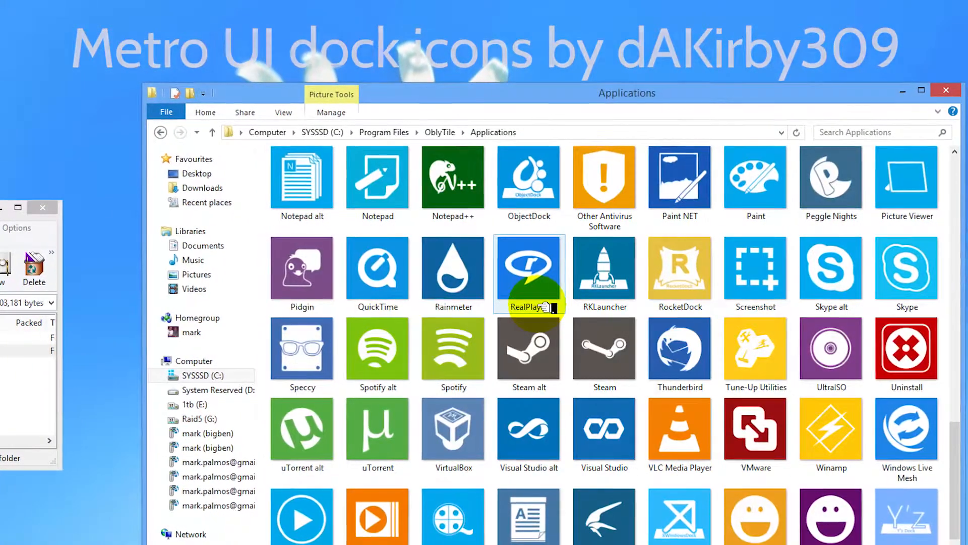
scroll(547, 305, "down", 1)
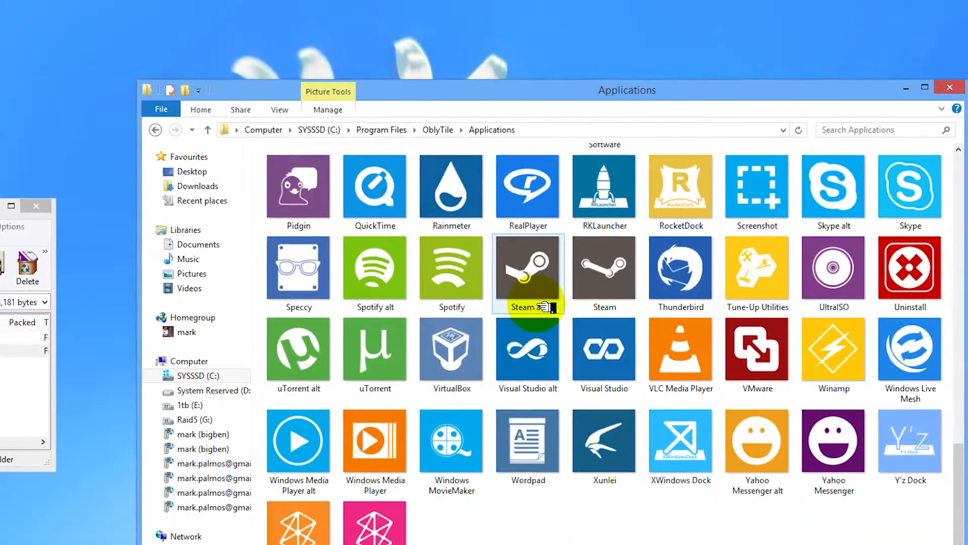
scroll(547, 305, "up", 10)
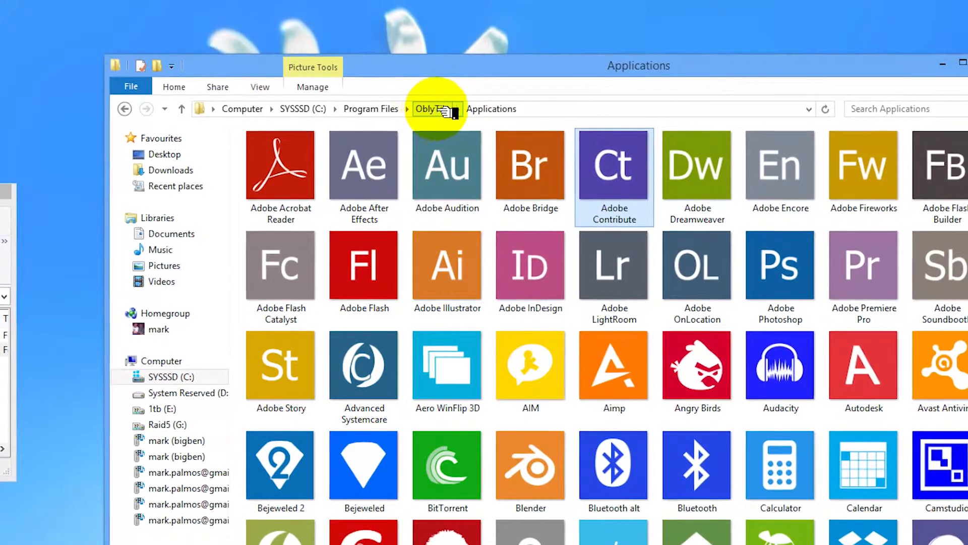
left_click(436, 109)
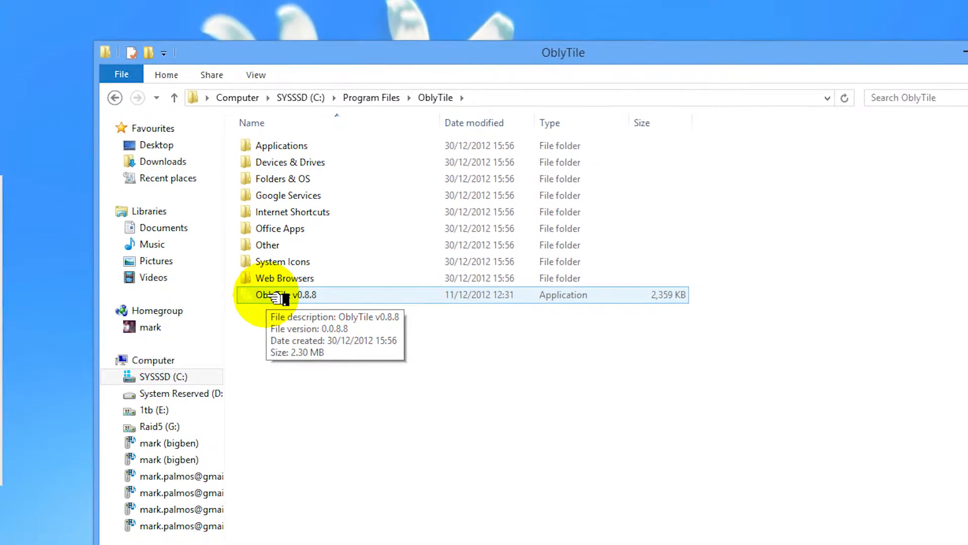
Pin the OblyTile v0.8.8 application to the Start screen and place its tile below the IrfanView tile.
right_click(271, 298)
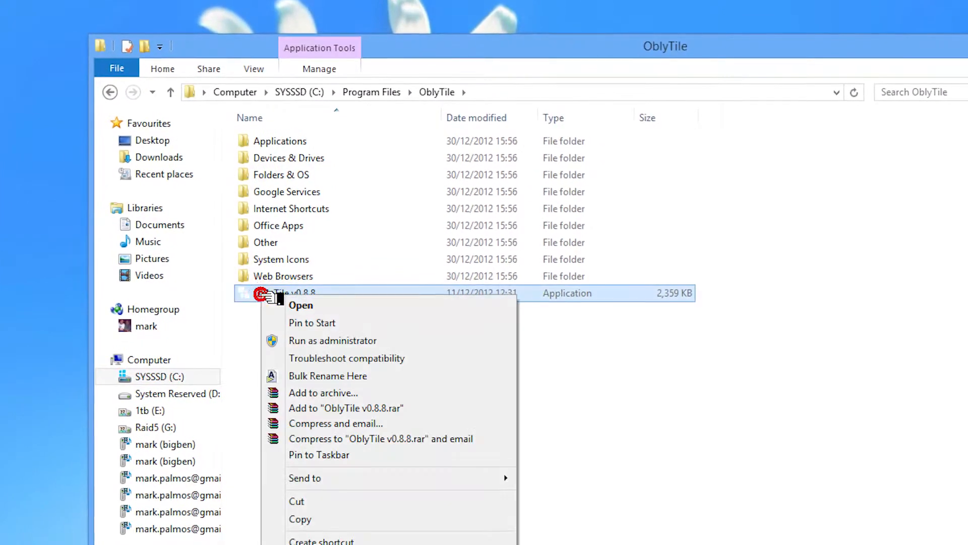
left_click(325, 324)
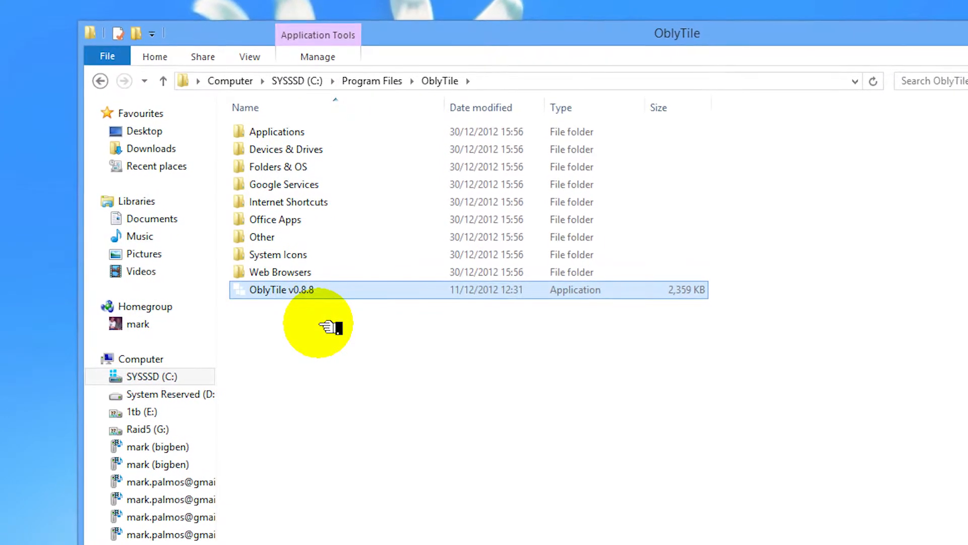
key("super")
left_click_drag(859, 148, 264, 237)
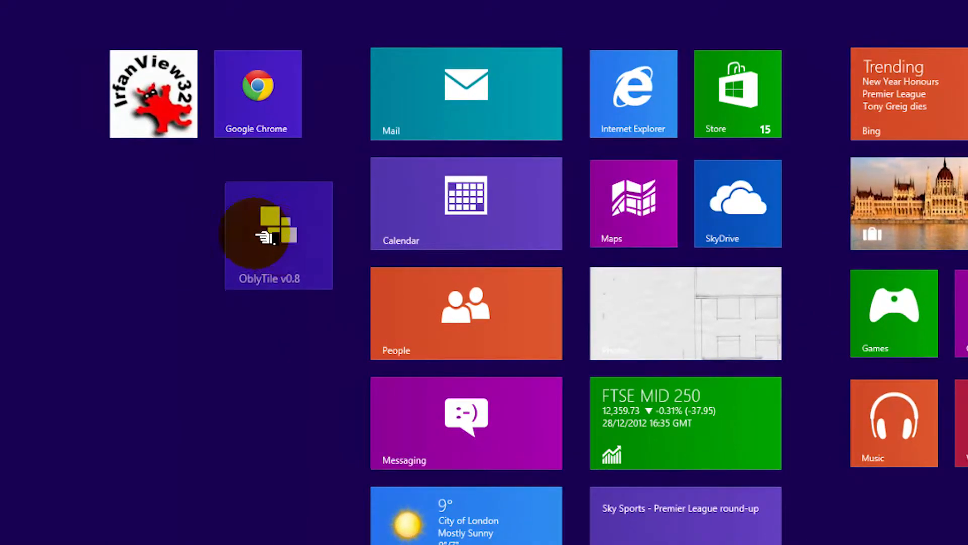
left_click_drag(174, 214, 272, 301)
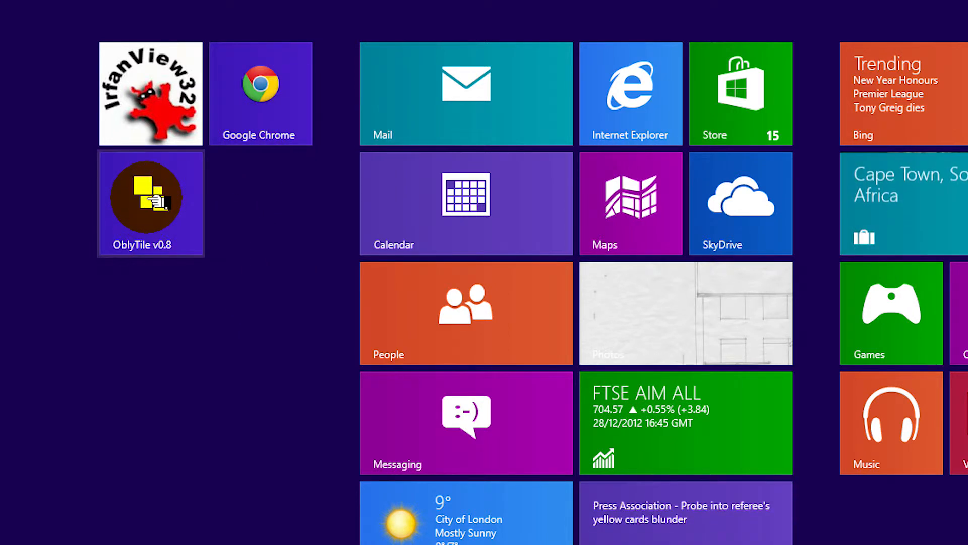
Launch OblyTile from its tile and create a Shut Down tile from the Power - Shut Down preset with its name hidden.
left_click(151, 202)
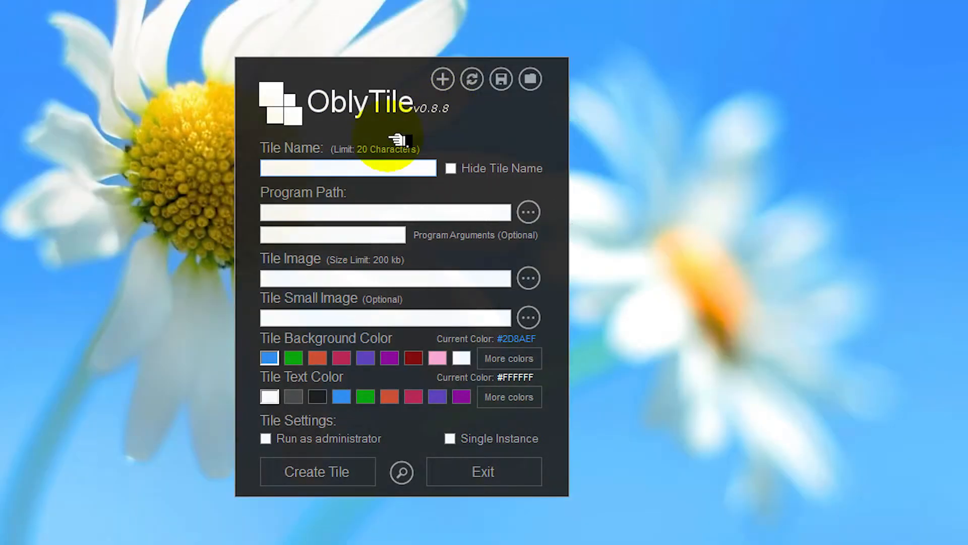
left_click(532, 79)
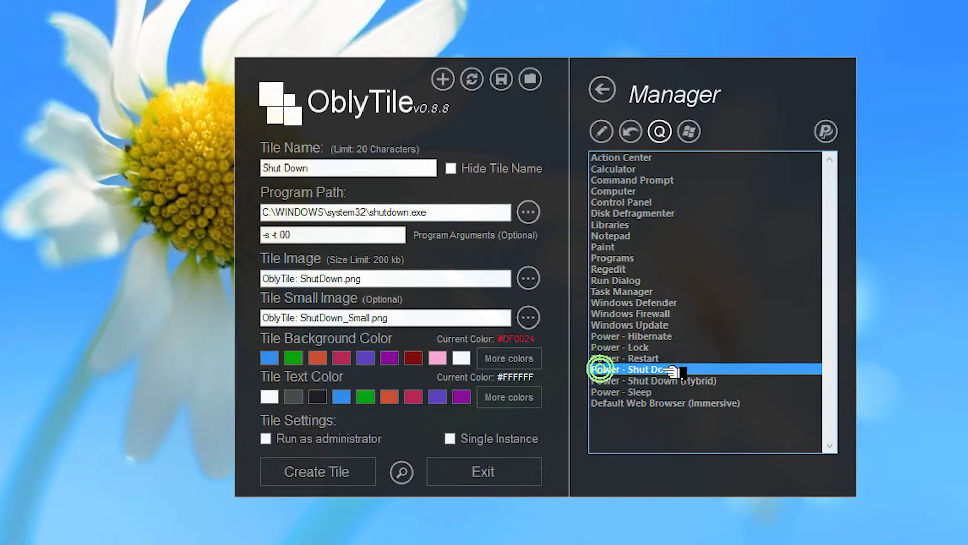
left_click(642, 379)
left_click(641, 372)
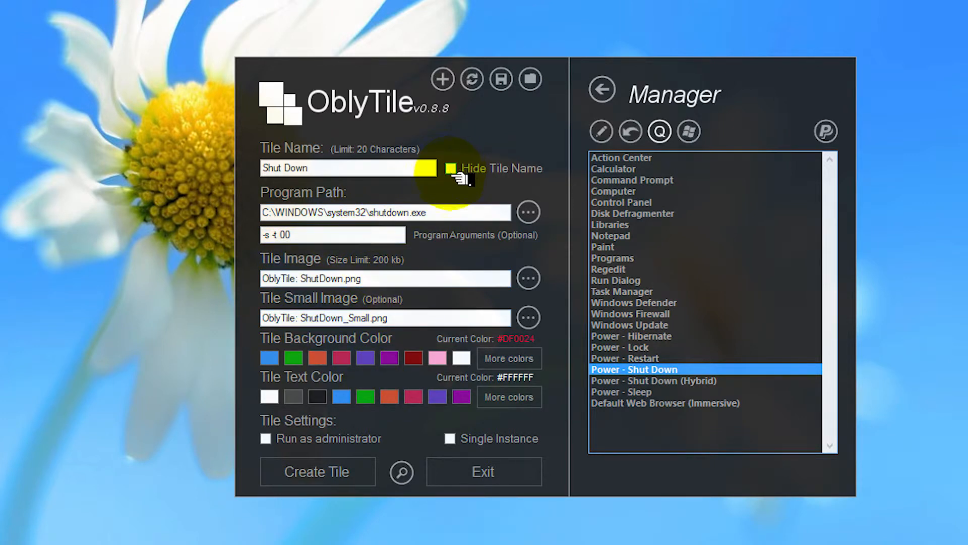
left_click(451, 168)
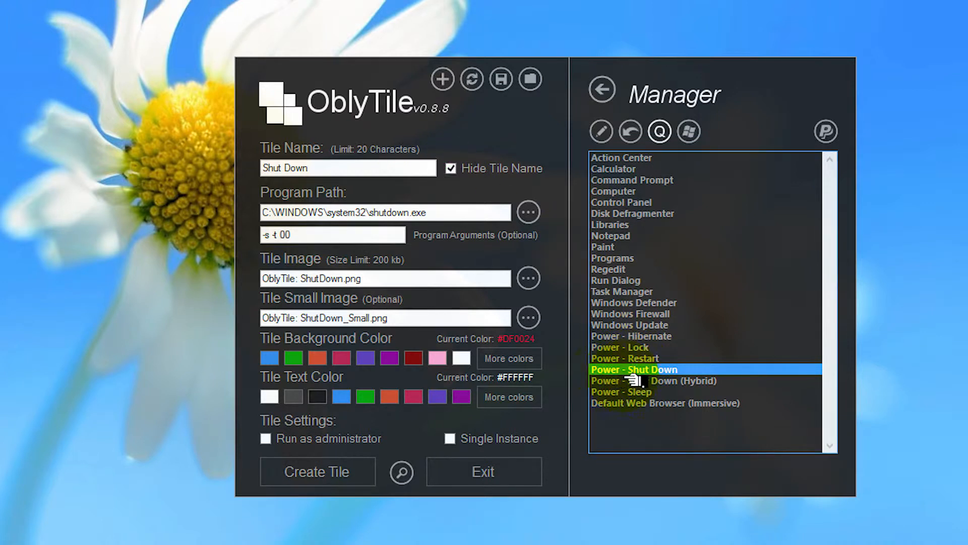
left_click(327, 476)
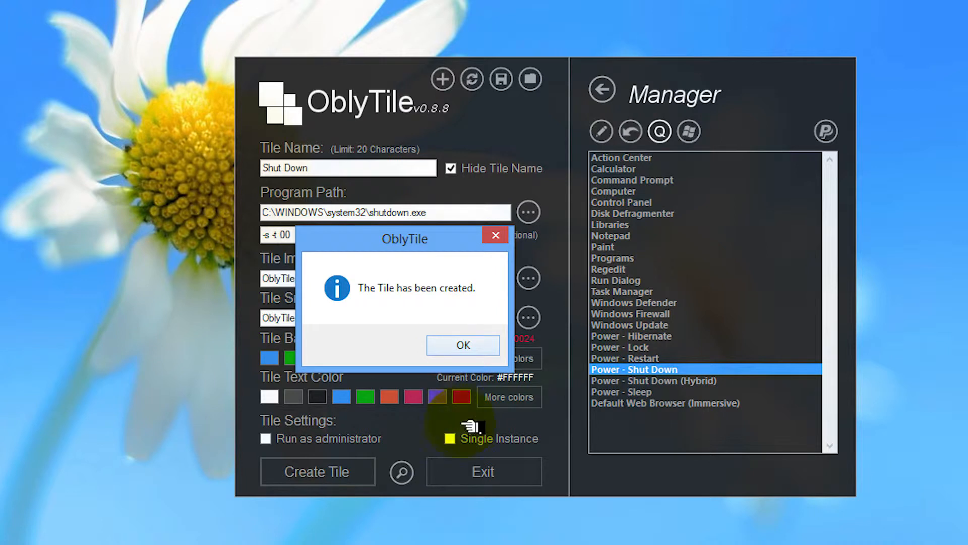
left_click(469, 349)
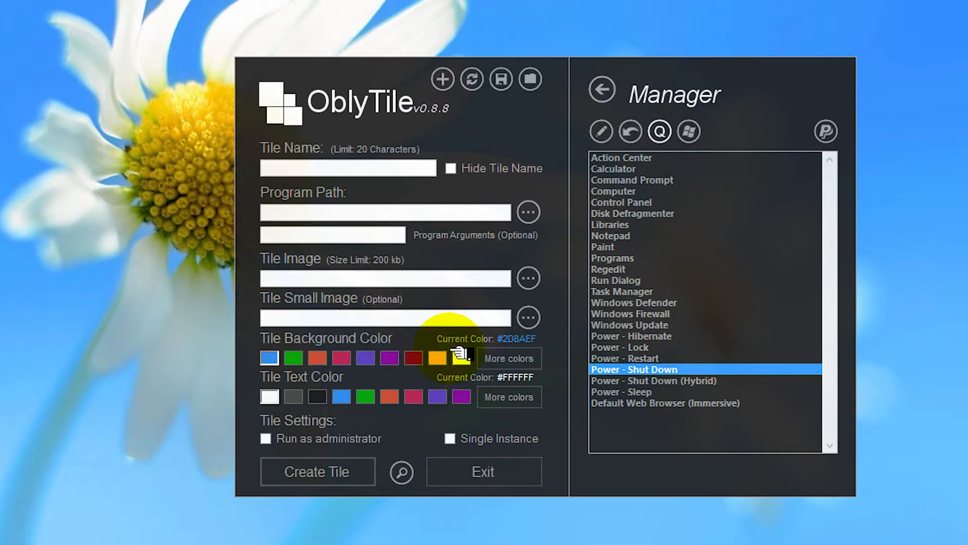
Move the red Shut Down tile on the Start screen into its own group between the Google Chrome and Mail groups.
key("super")
left_click_drag(751, 90, 292, 234)
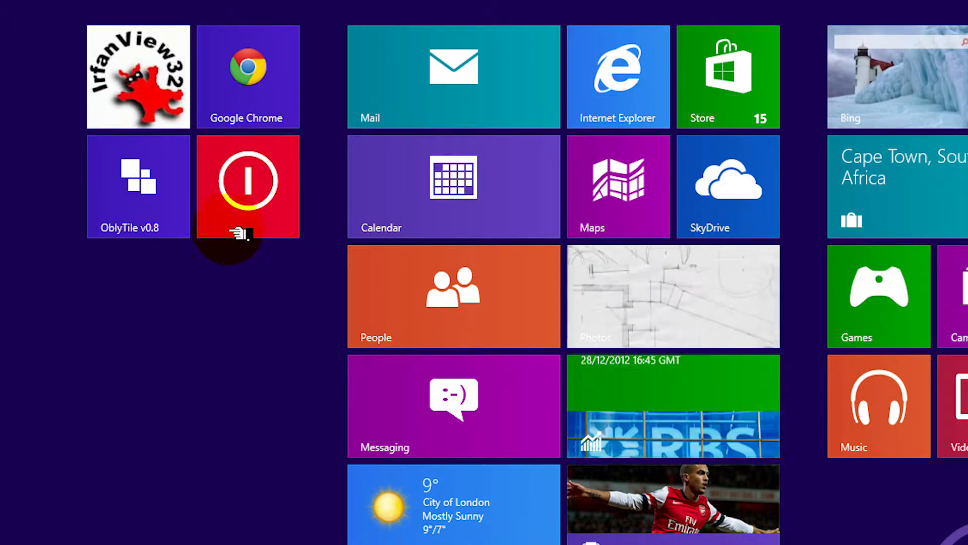
left_click_drag(236, 215, 324, 124)
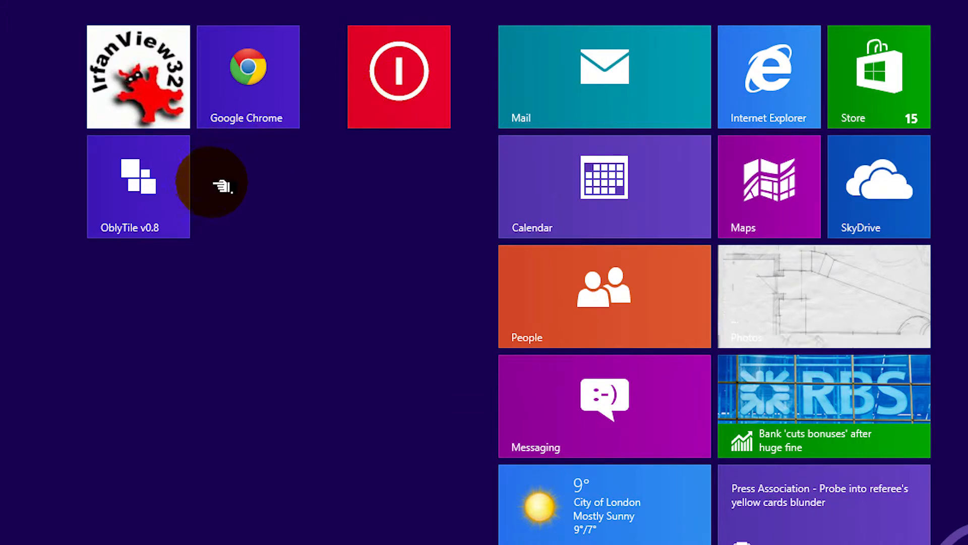
Return to OblyTile and create a Restart tile from the Power - Restart preset.
left_click(398, 99)
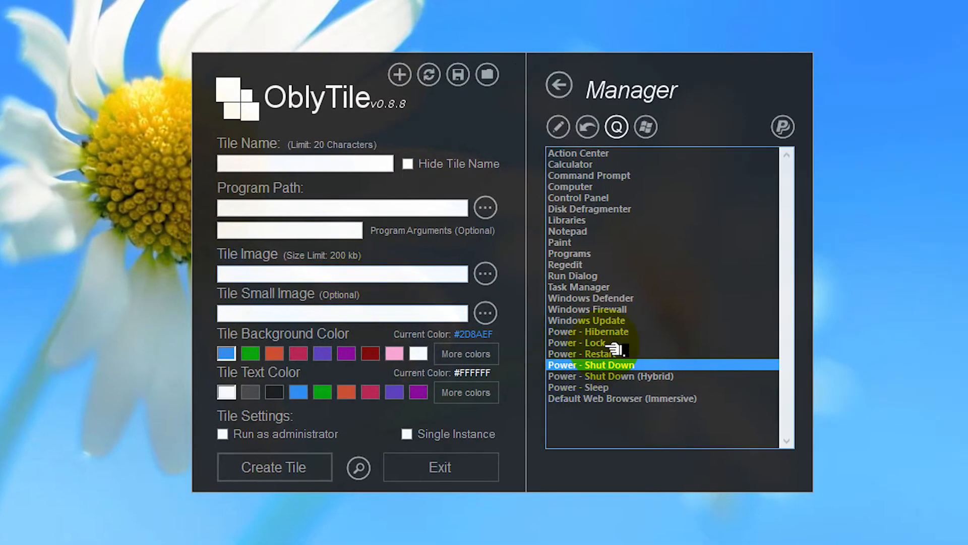
left_click(617, 353)
left_click(306, 467)
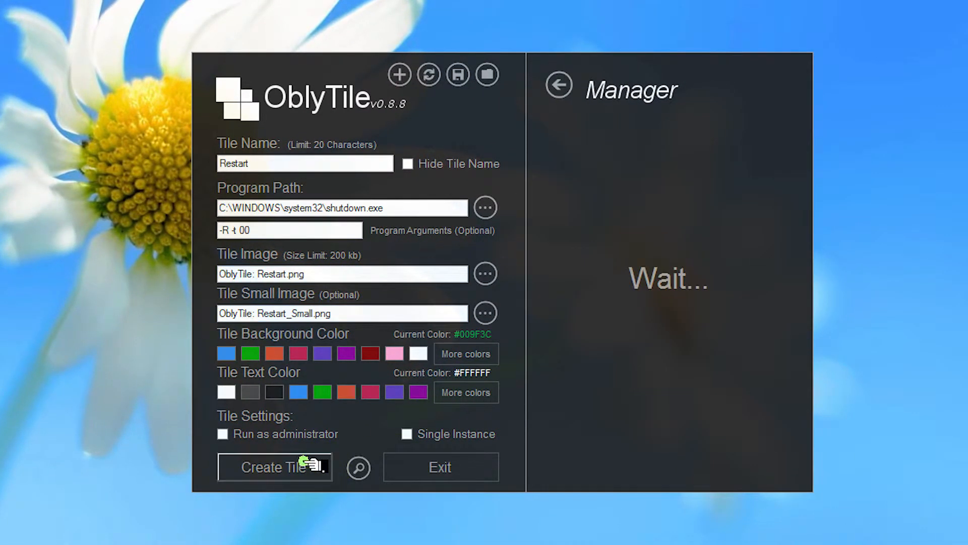
left_click(432, 339)
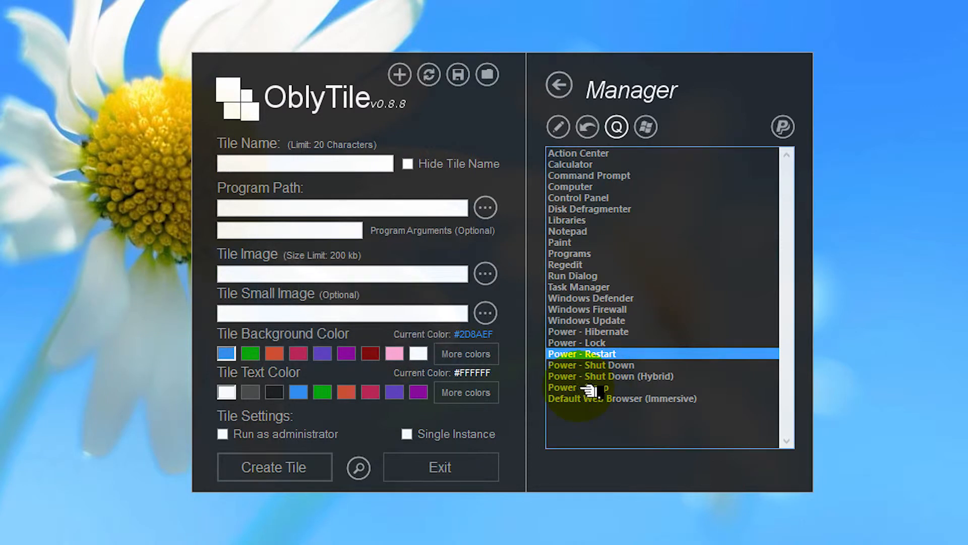
Create Sleep and Hibernate tiles from the Power - Sleep and Power - Hibernate presets.
left_click(582, 387)
left_click(277, 469)
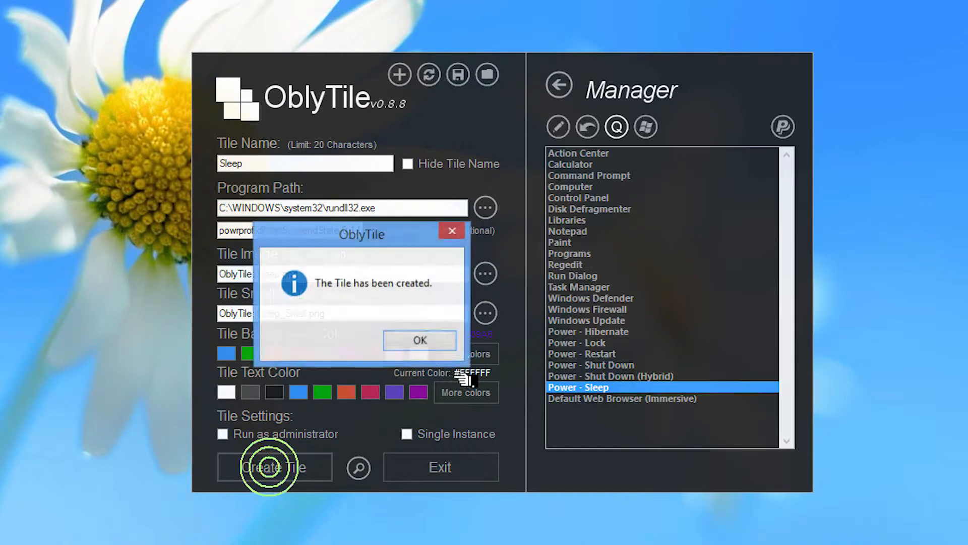
left_click(426, 339)
left_click(608, 332)
left_click(276, 469)
left_click(439, 339)
Move the Restart, Sleep and Hibernate tiles on the Start screen into the group with the red Shut Down tile.
key("super")
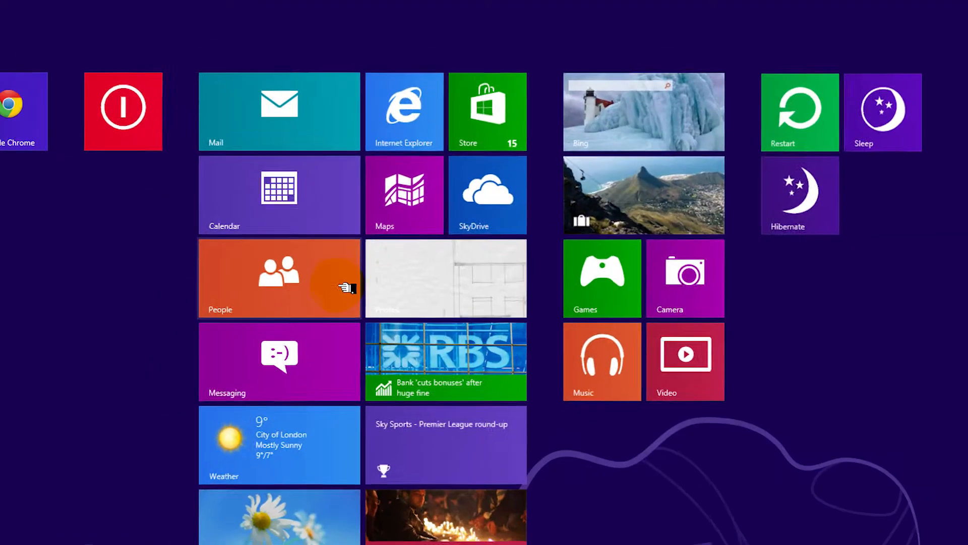
left_click_drag(800, 112, 196, 119)
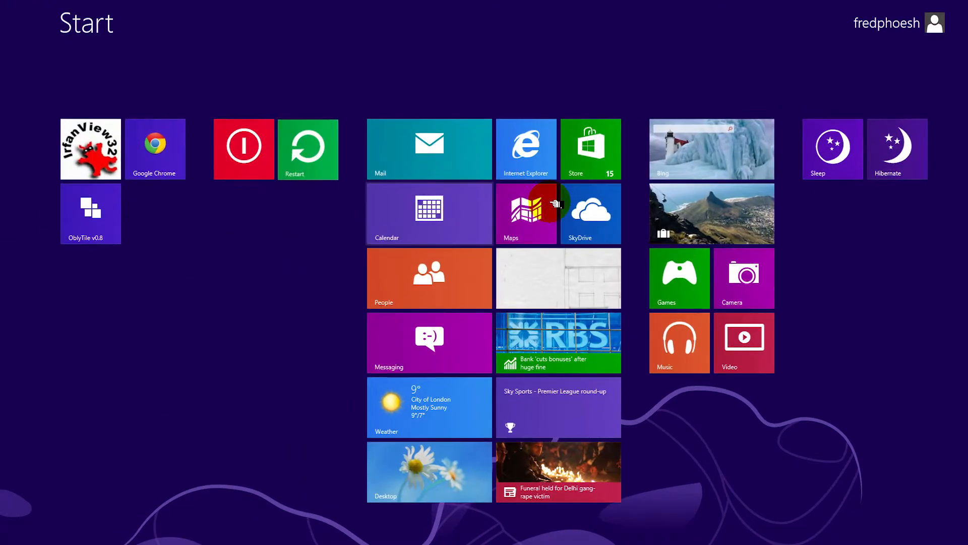
left_click_drag(833, 149, 290, 244)
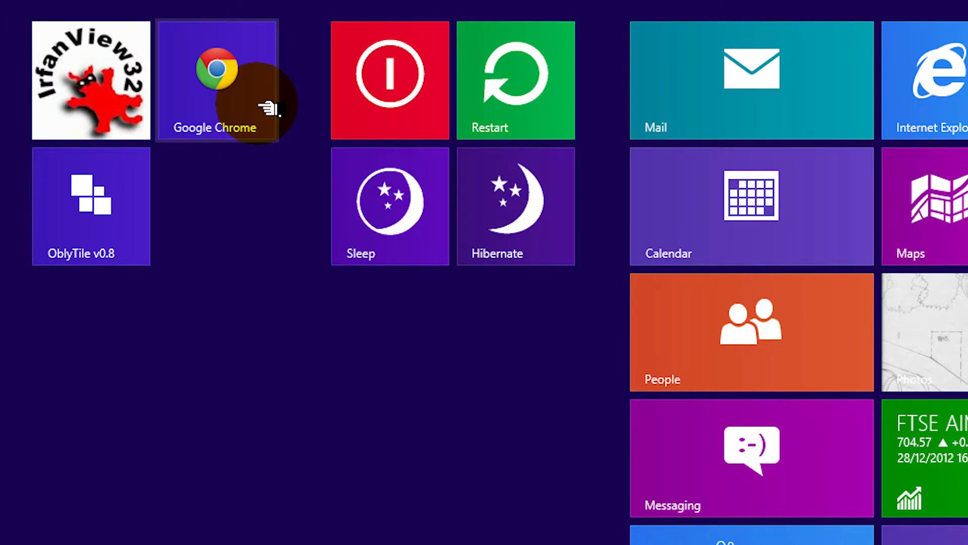
Reopen OblyTile, name the new tile chrome with its name hidden, and view the source options for the program path.
left_click(123, 239)
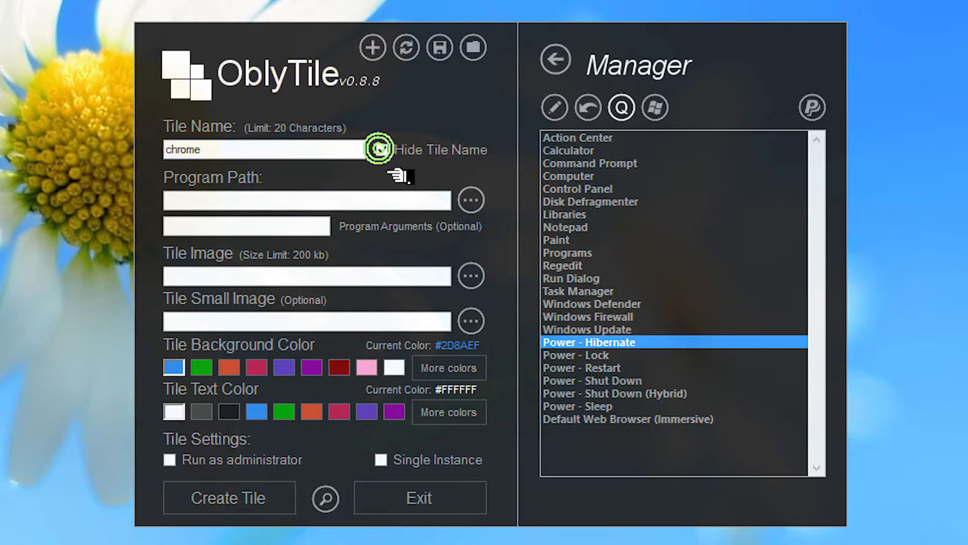
left_click(471, 201)
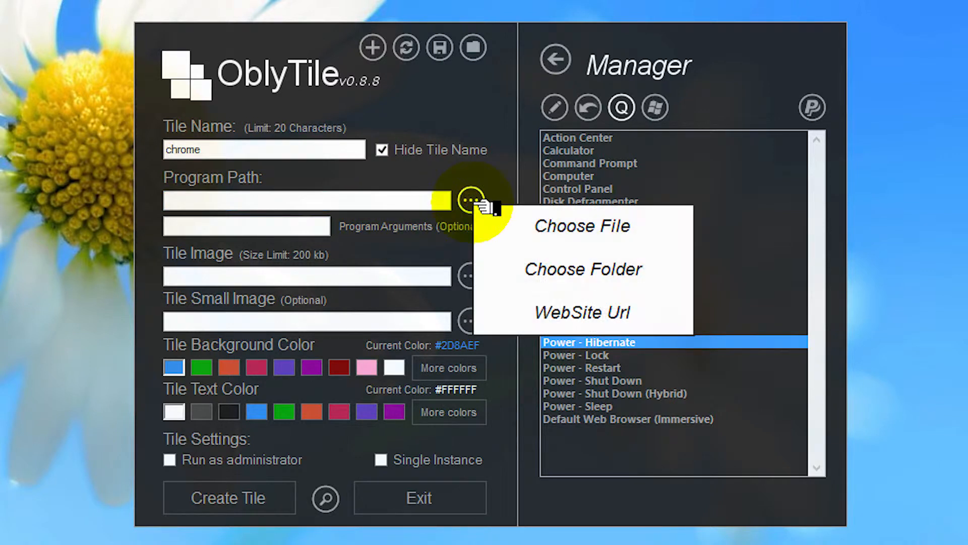
left_click(517, 108)
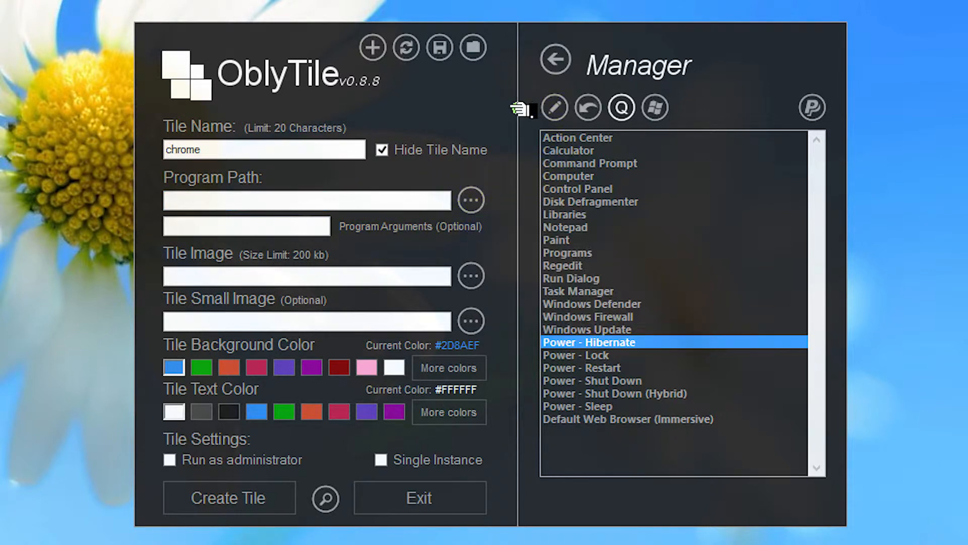
left_click(471, 201)
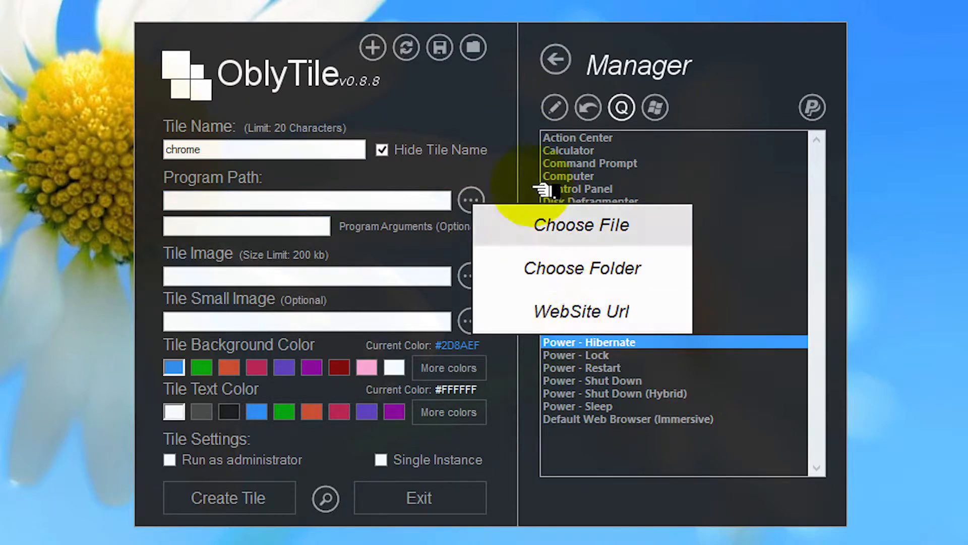
left_click(522, 126)
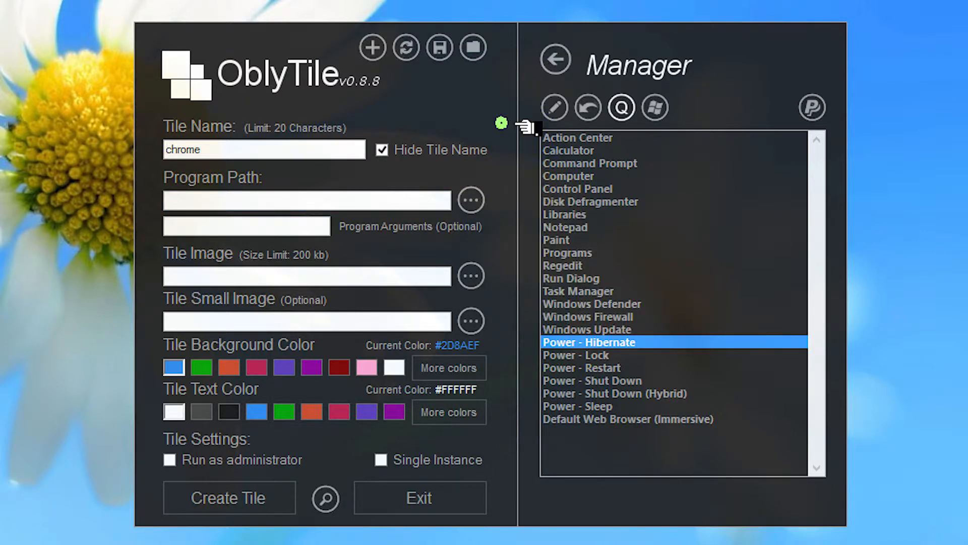
Load the Google Chrome shortcut from the shortcut conversion list and leave its tile name visible.
left_click(594, 110)
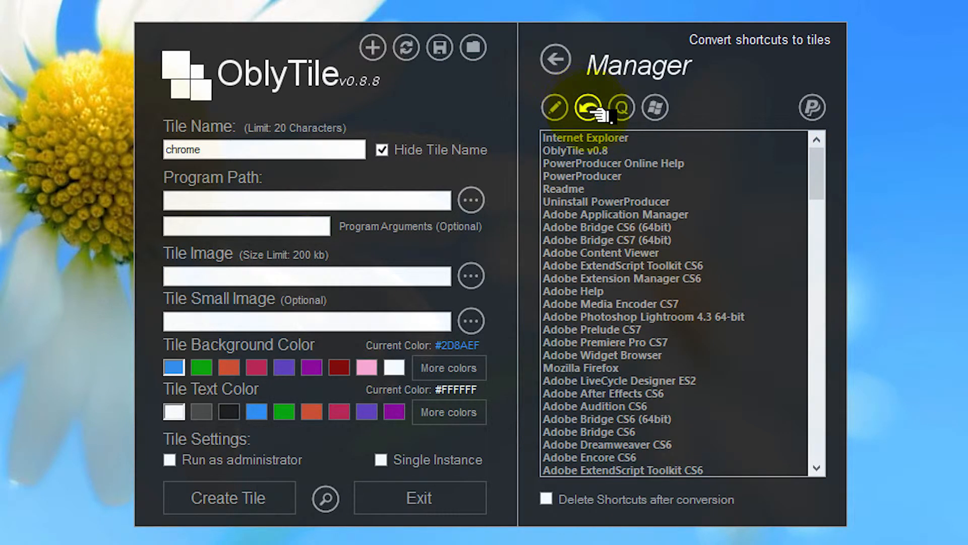
left_click_drag(815, 182, 843, 298)
left_click(612, 241)
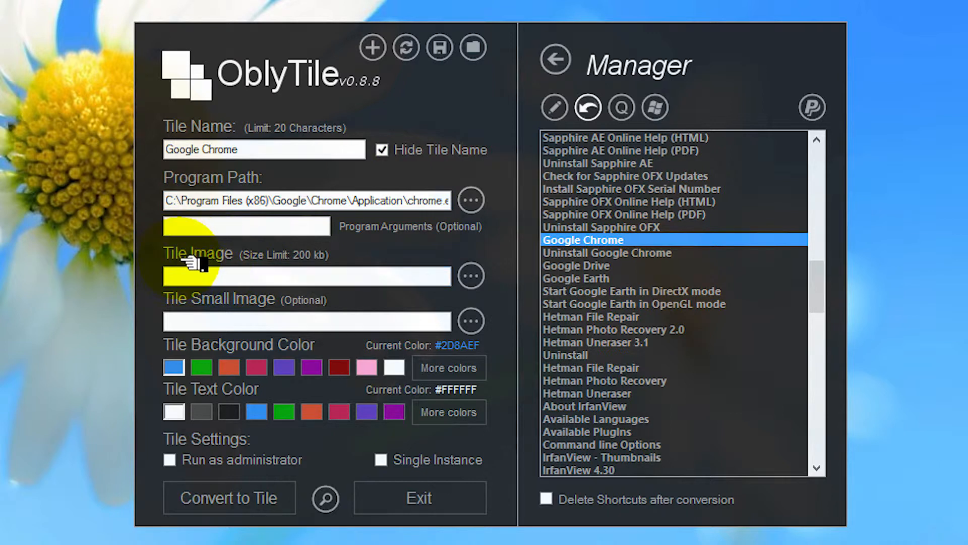
left_click(194, 279)
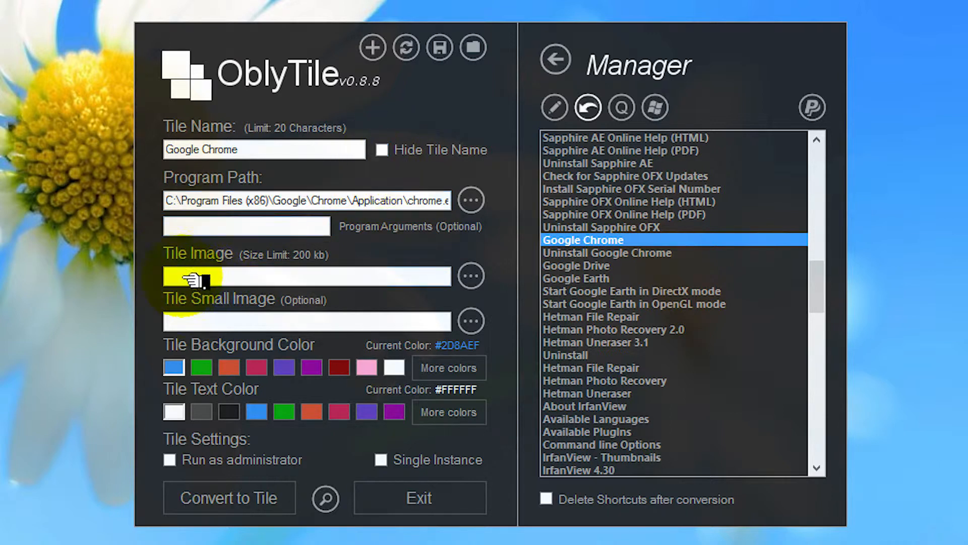
Assign the Google Canary image from the Web Browsers folder and purple text #5D3AB8, and convert the Chrome shortcut to a tile.
left_click(472, 276)
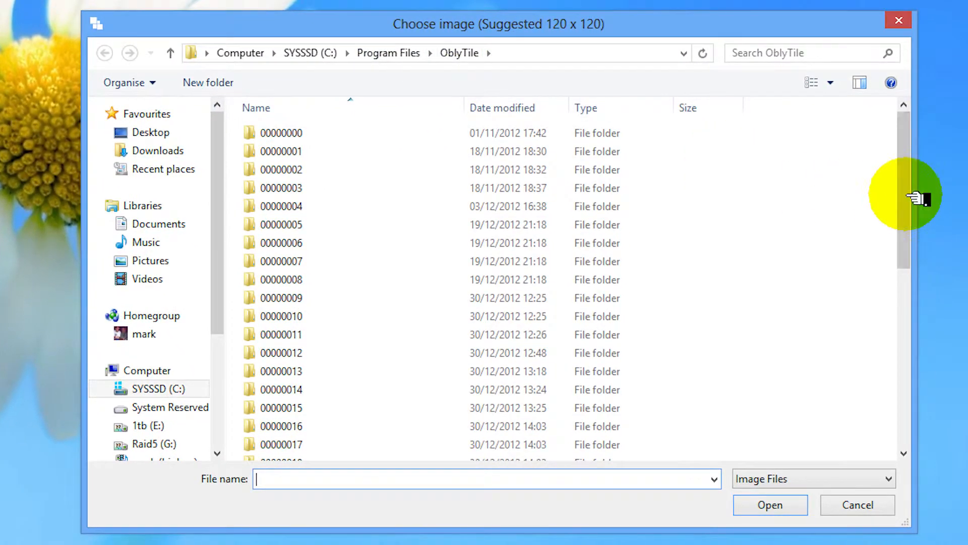
left_click_drag(917, 198, 917, 385)
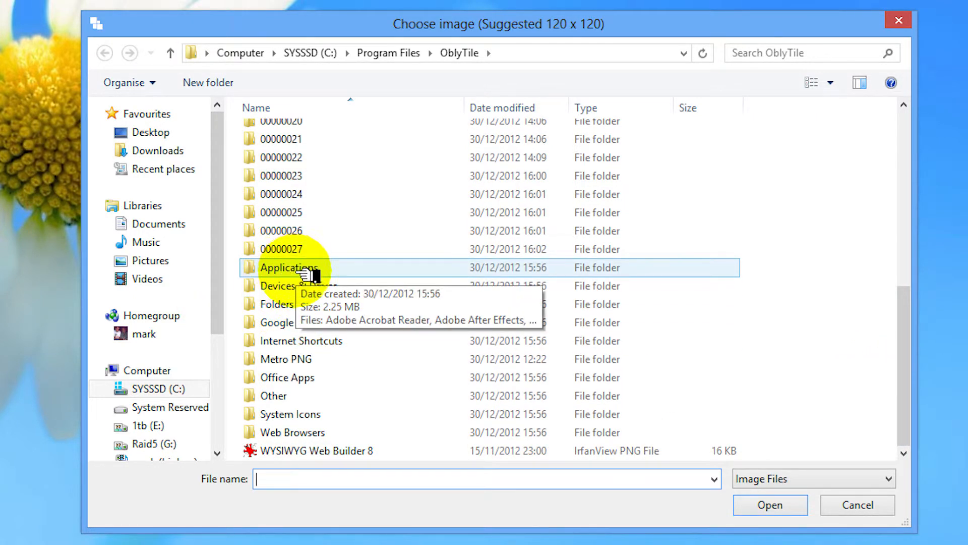
double_click(295, 433)
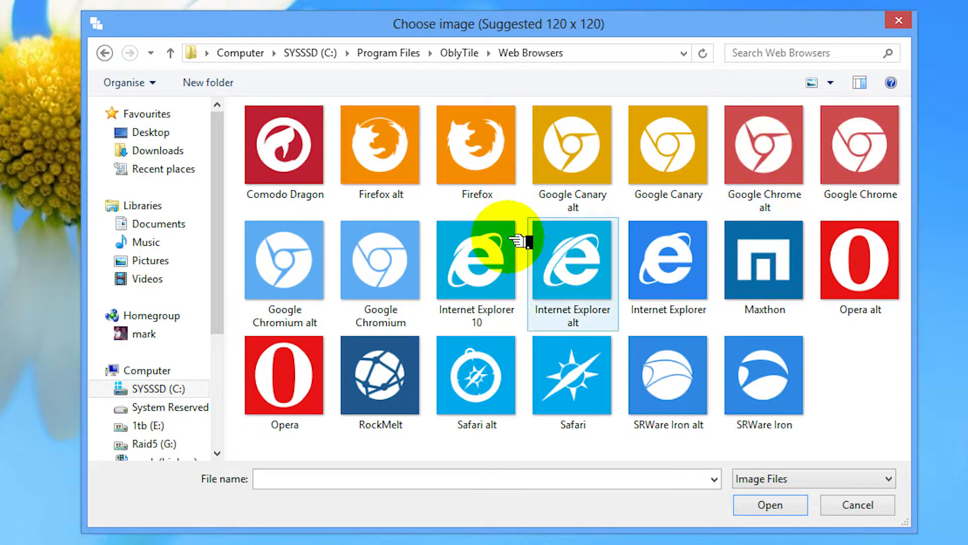
left_click(673, 148)
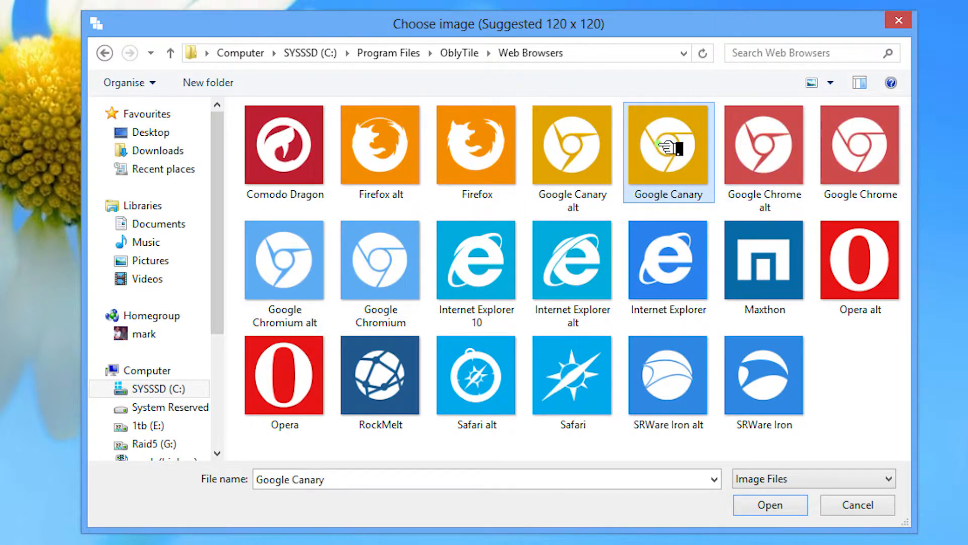
left_click(771, 506)
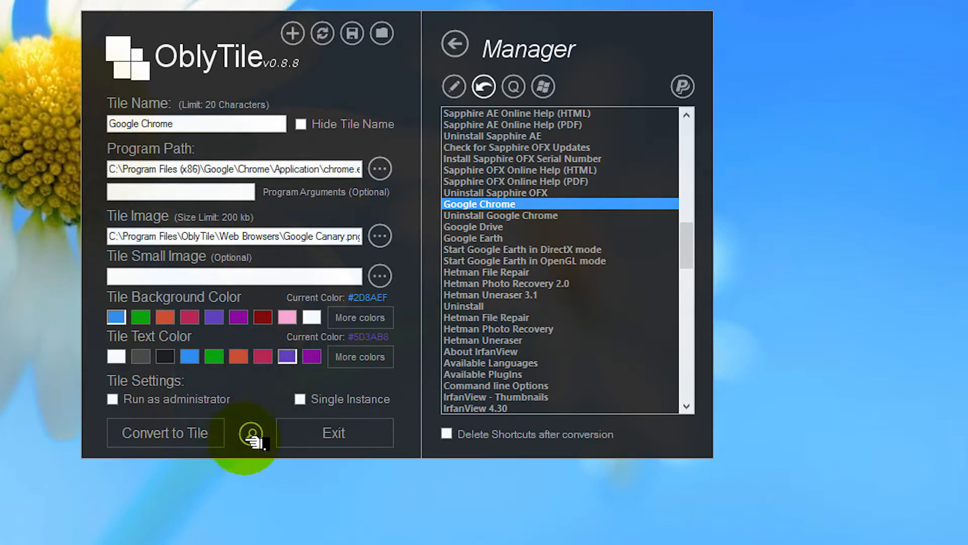
left_click(171, 433)
left_click(328, 304)
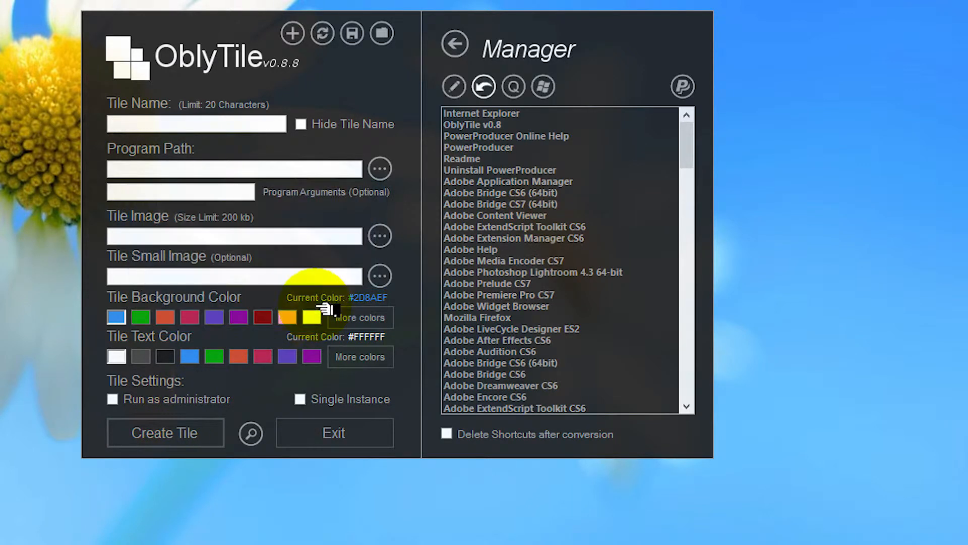
Move the new yellow Google Chrome tile beside the OblyTile tile and unpin the original Google Chrome tile from Start.
key("super")
left_click_drag(819, 167, 218, 234)
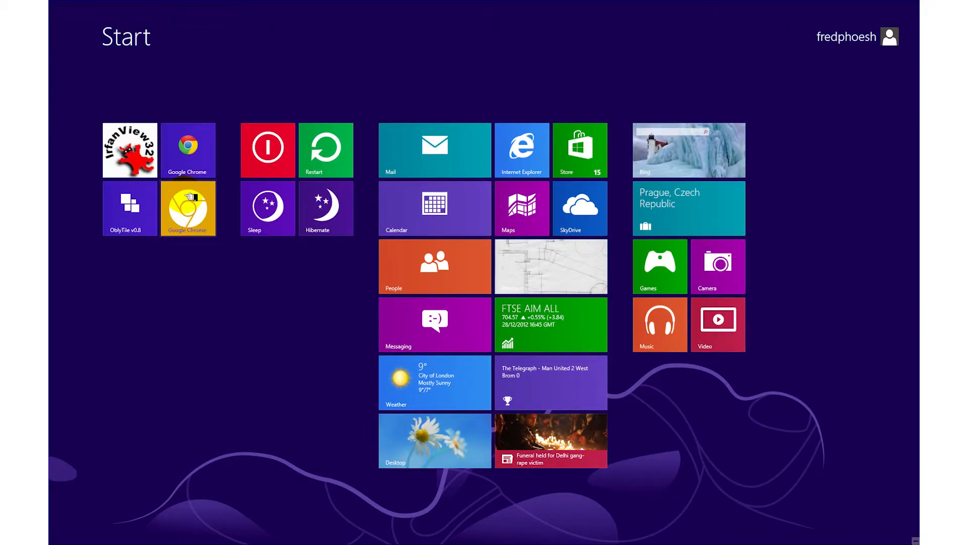
right_click(193, 162)
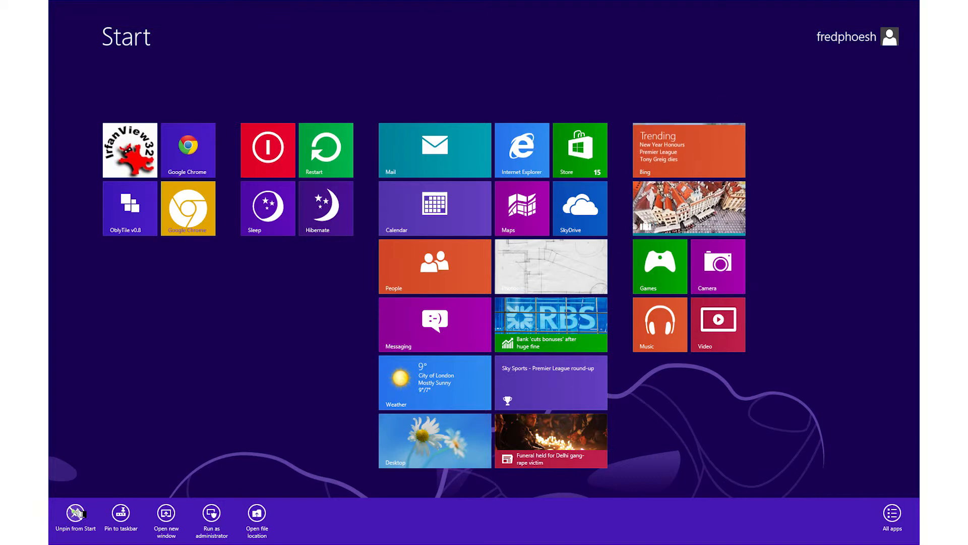
left_click(74, 512)
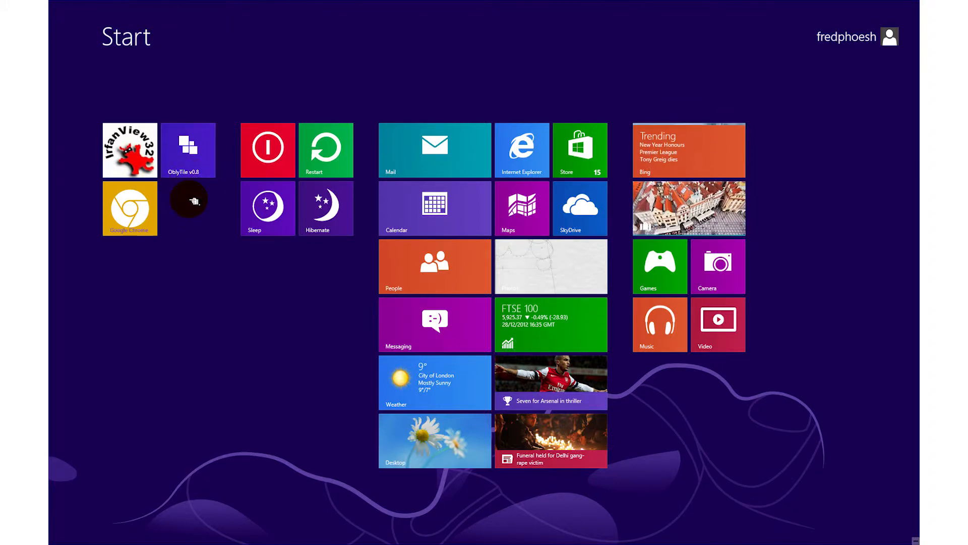
Test the yellow Google Chrome tile by launching the browser from it, and return to the Start screen.
left_click(140, 208)
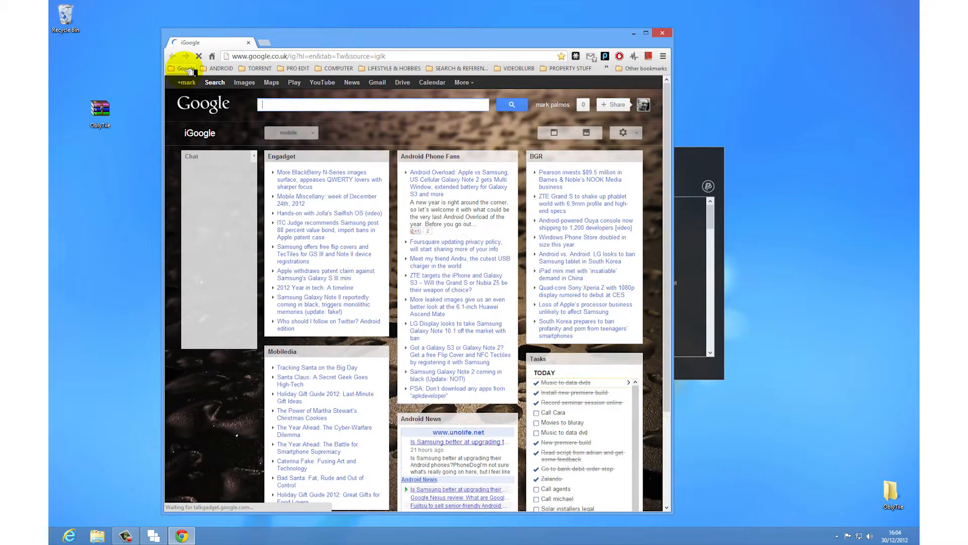
left_click(298, 56)
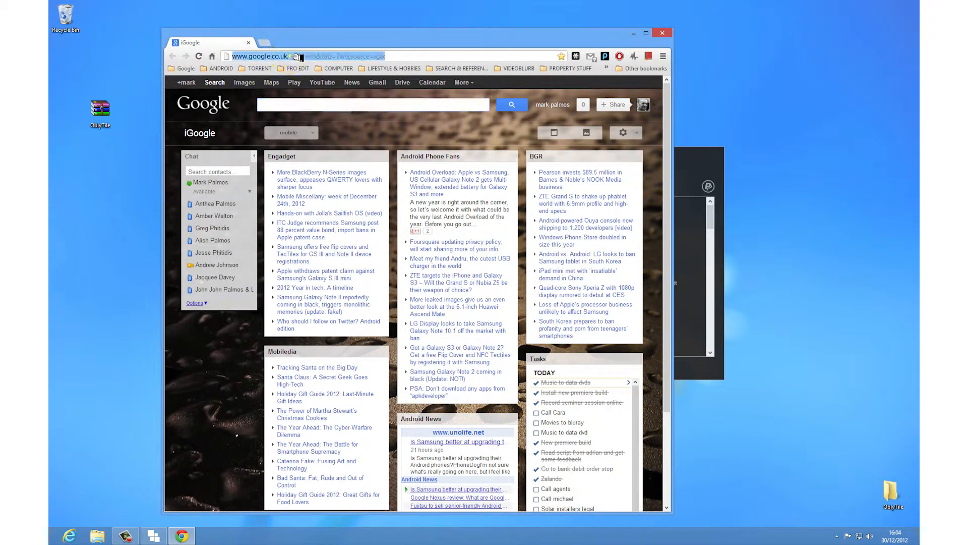
key("super")
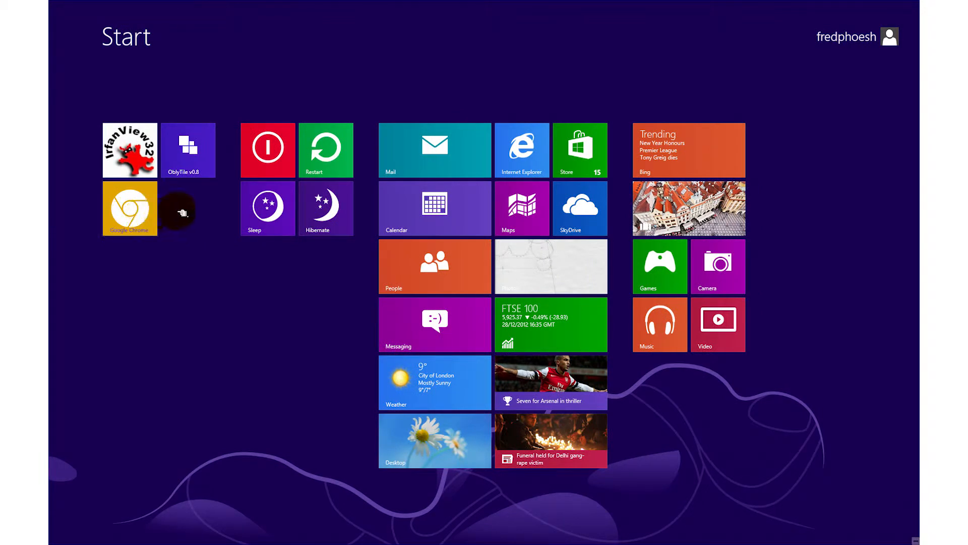
Reopen OblyTile, name the new tile iplayer and choose a website URL as its program path.
left_click(186, 152)
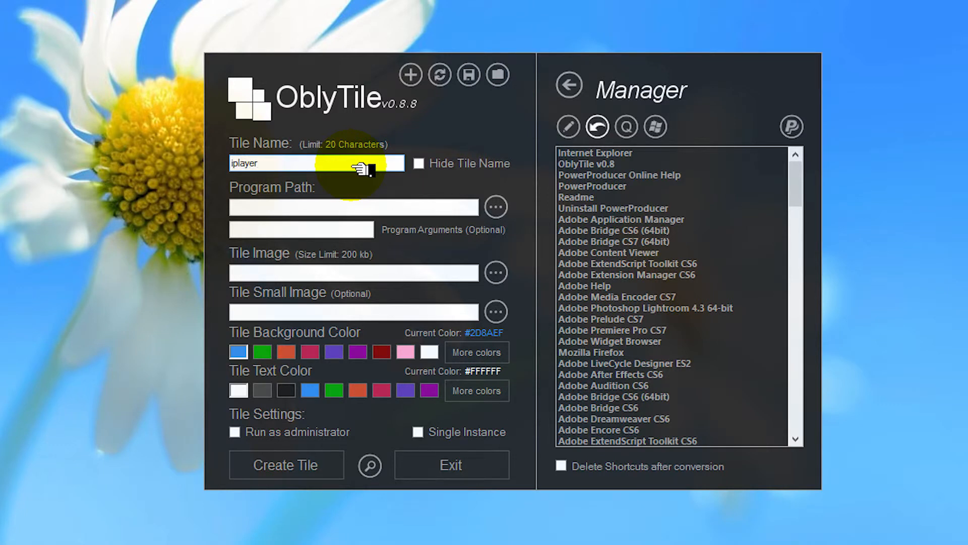
left_click(498, 206)
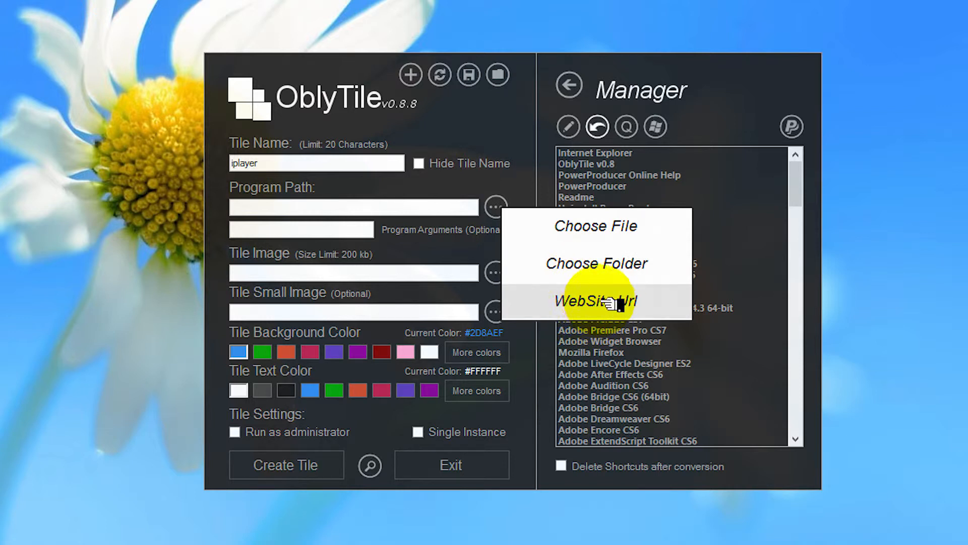
left_click(607, 295)
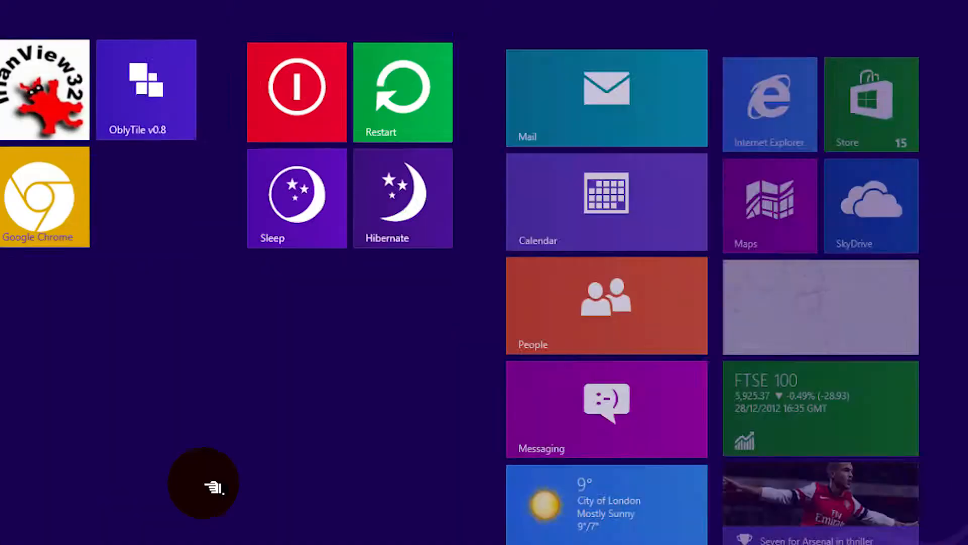
key("super")
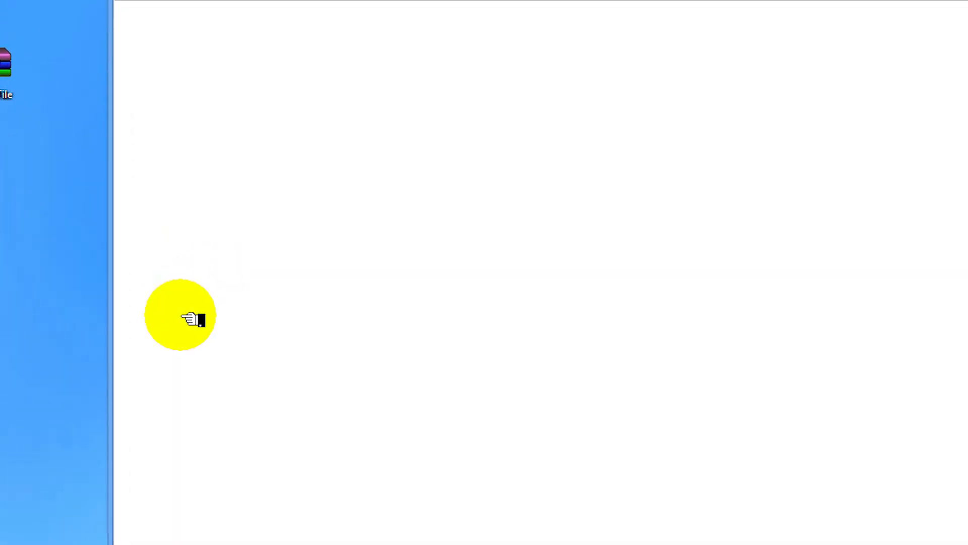
left_click(470, 78)
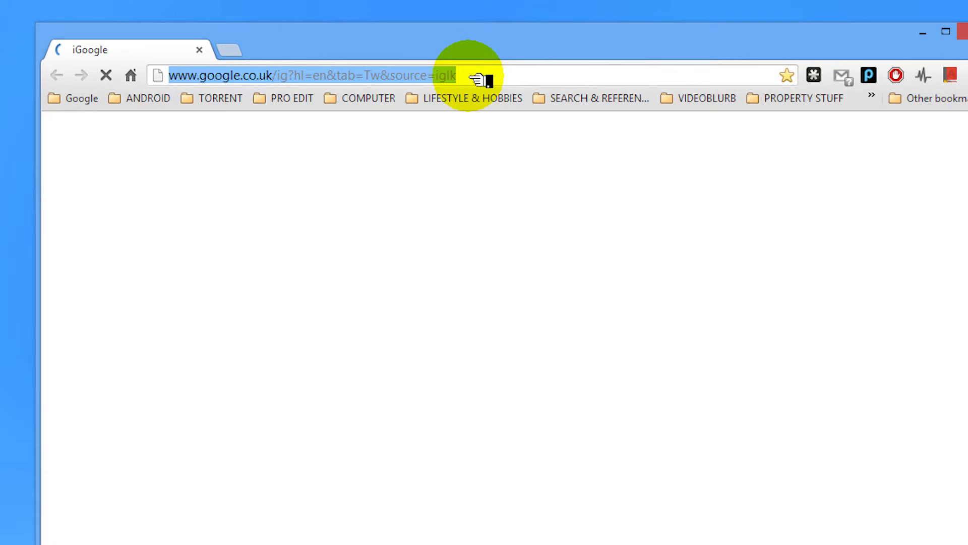
type("iplayer/")
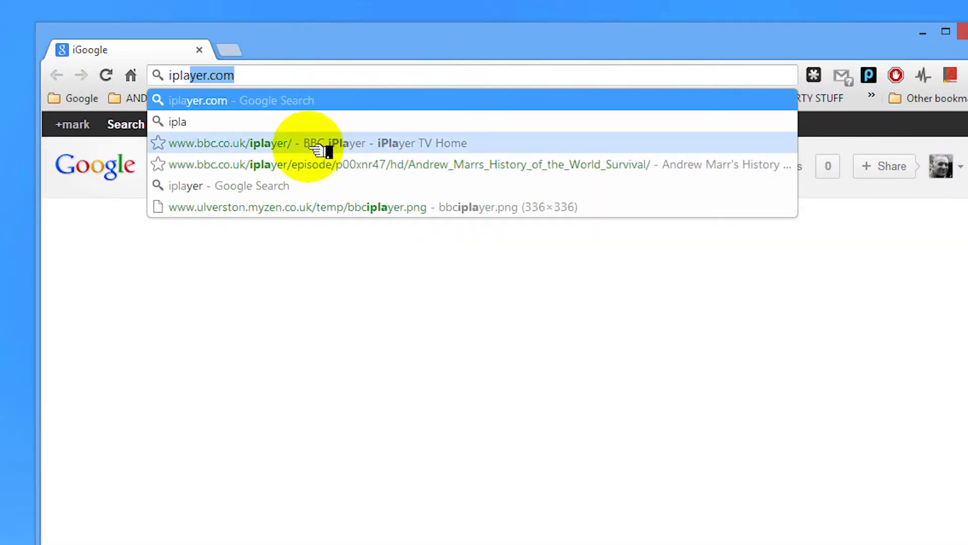
left_click(244, 145)
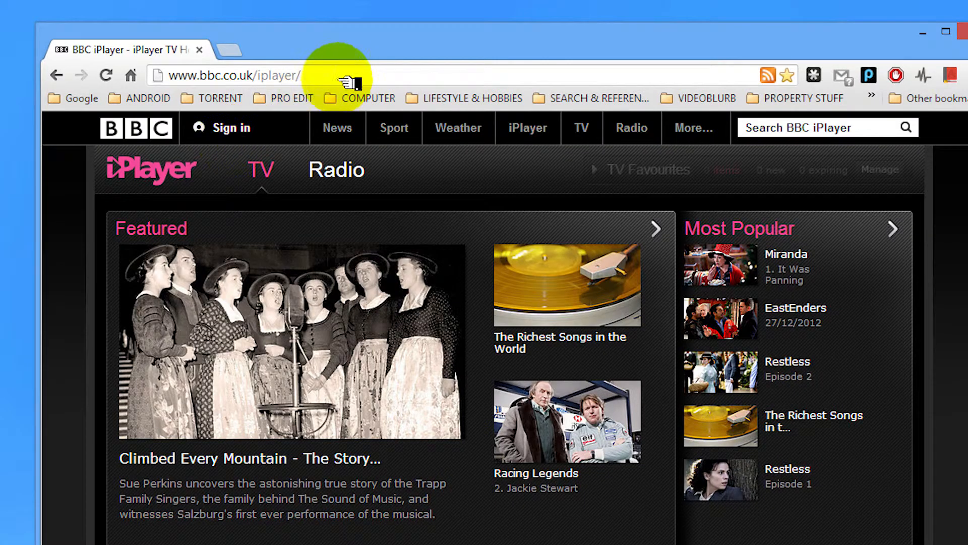
right_click(342, 75)
key("super+c")
left_click(380, 128)
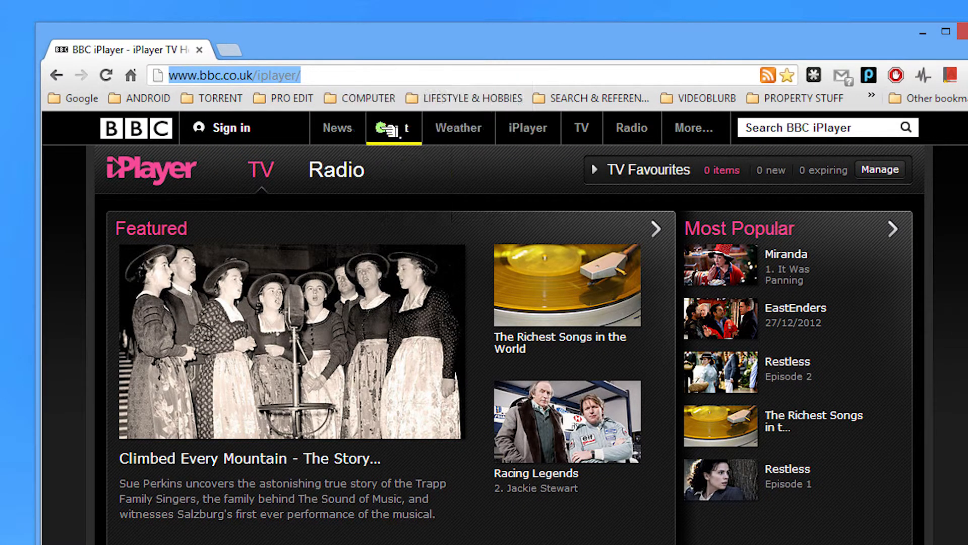
left_click(923, 32)
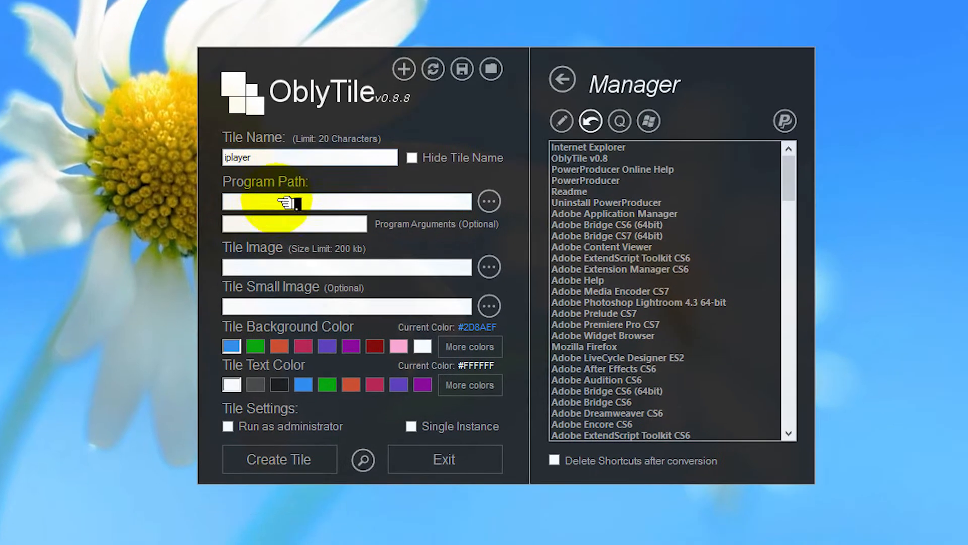
right_click(288, 202)
left_click(344, 275)
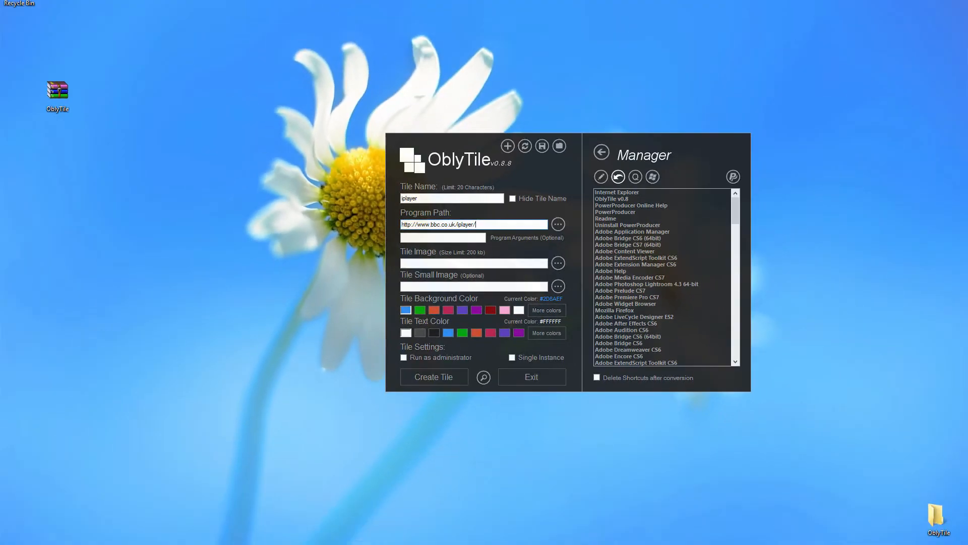
Switch to Google Chrome, open Google image search in a new tab and search for "bbc iplayer png".
left_click(176, 543)
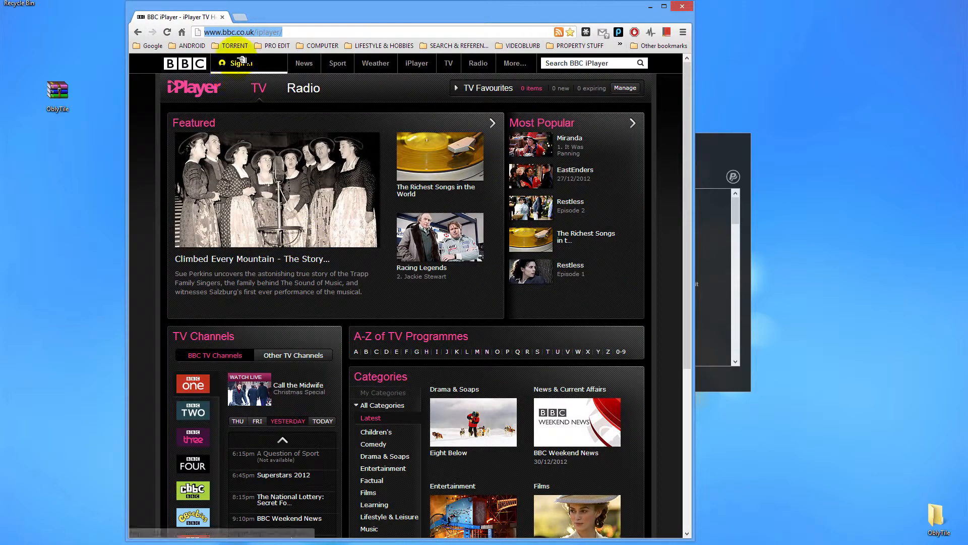
left_click(239, 17)
left_click(152, 45)
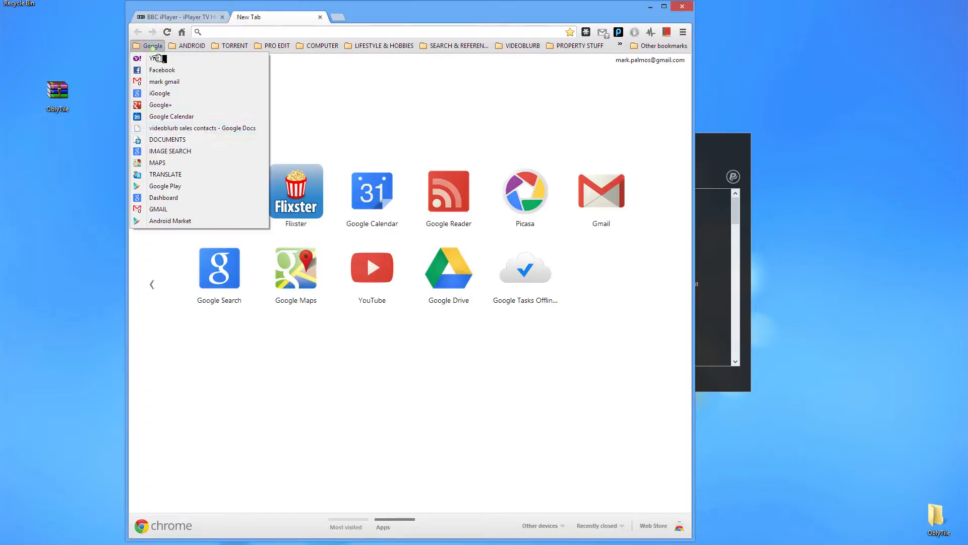
left_click(164, 152)
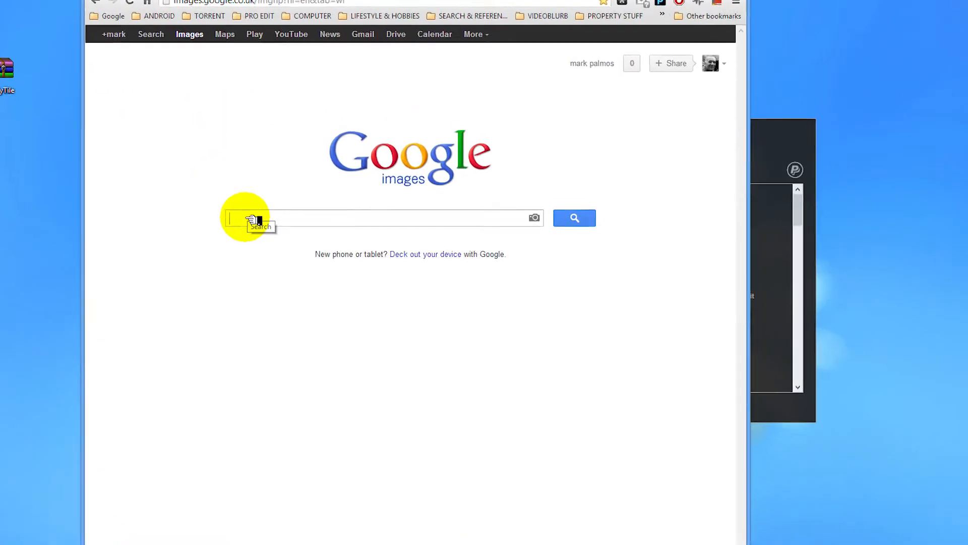
type("bbc iplayer png")
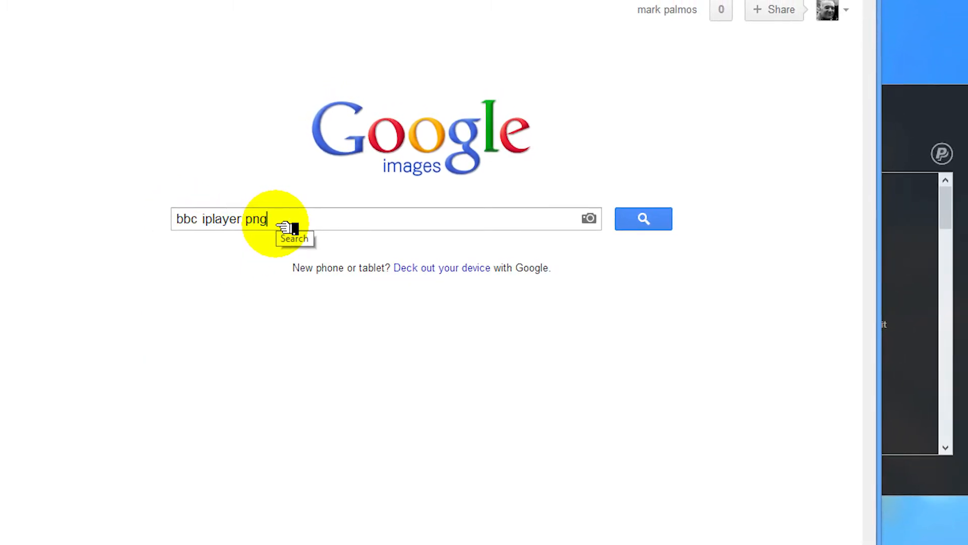
left_click(645, 227)
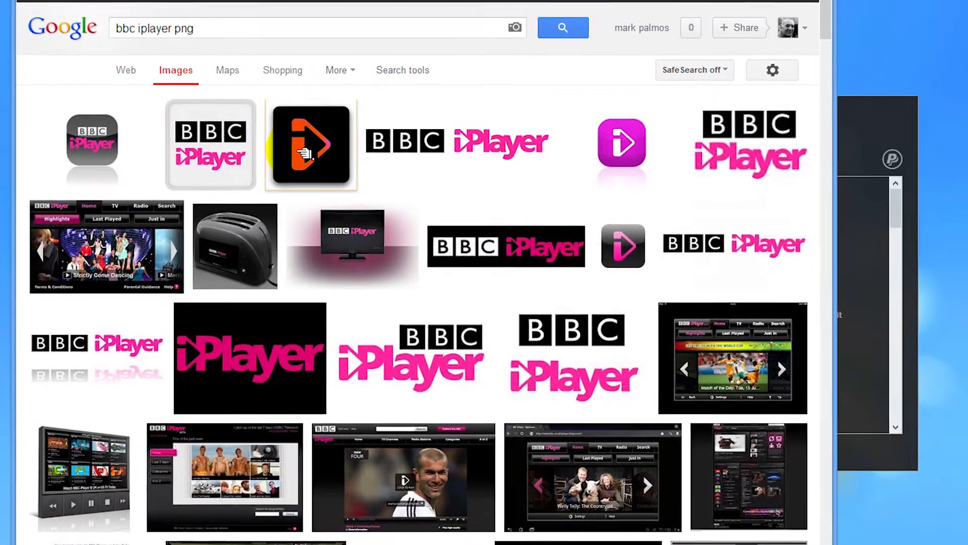
Open the square bbciplayer.png result, start saving it to the Metro PNG pictures folder, cancel the save and minimize the browser.
mouse_move(305, 154)
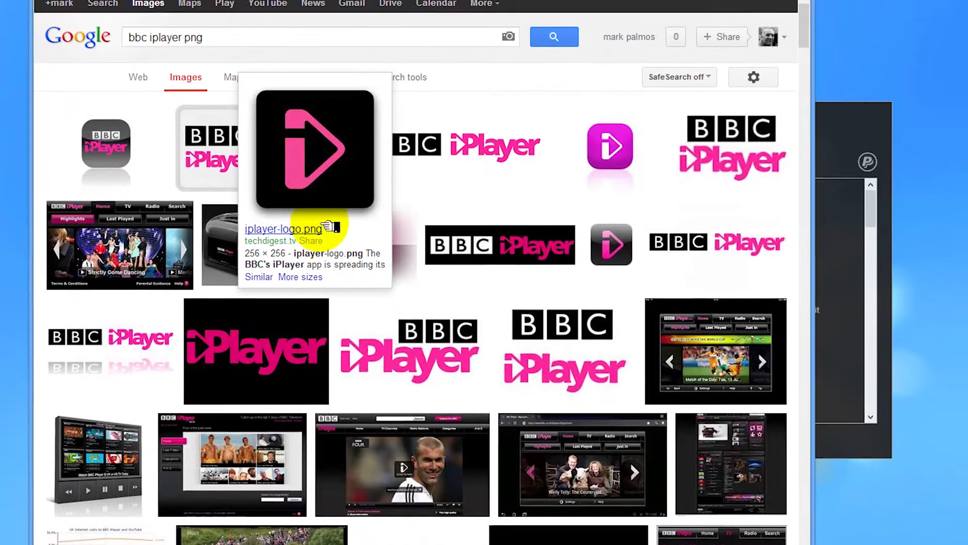
mouse_move(217, 217)
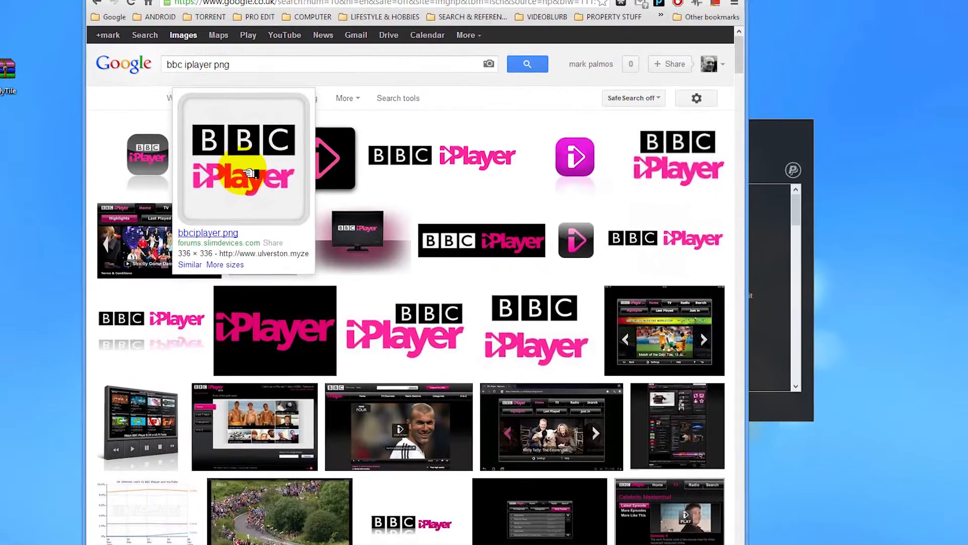
left_click(249, 173)
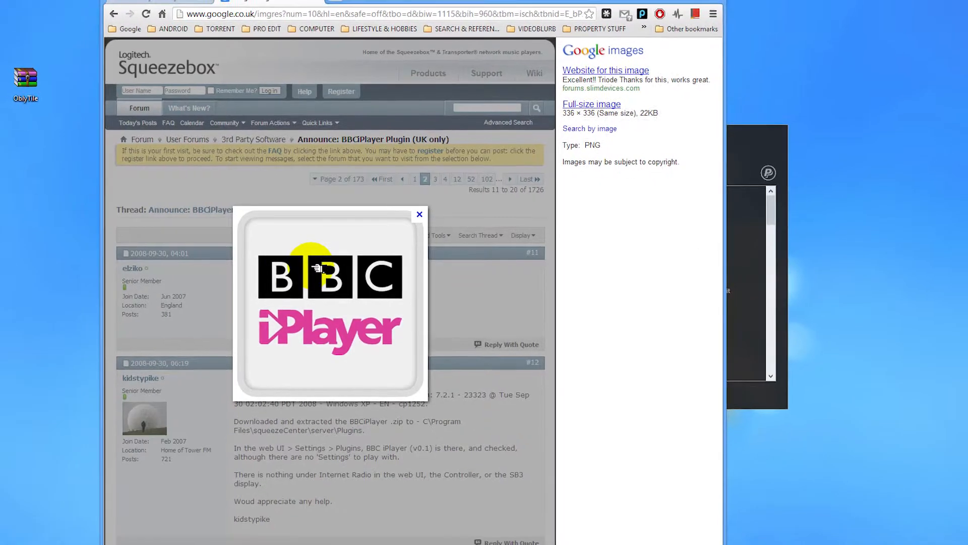
right_click(317, 269)
left_click(359, 266)
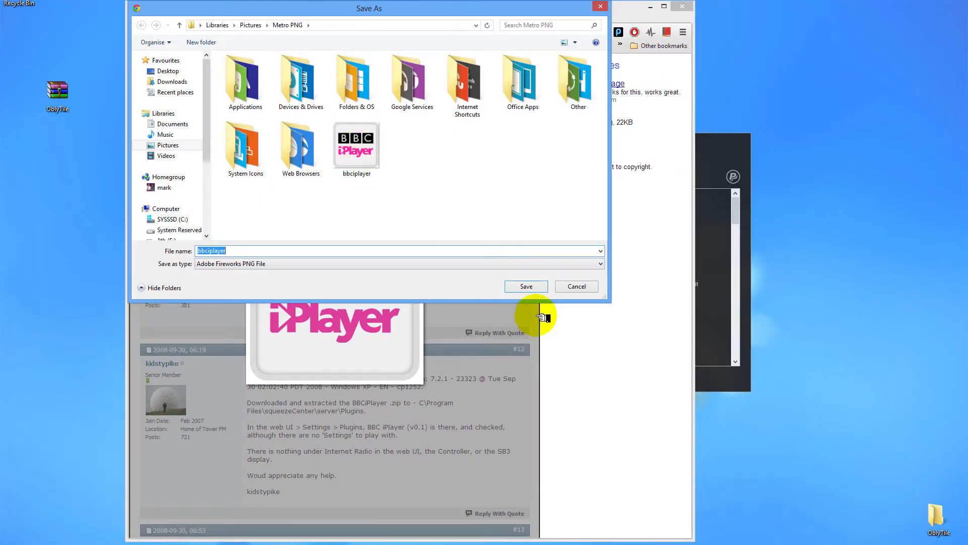
left_click(580, 286)
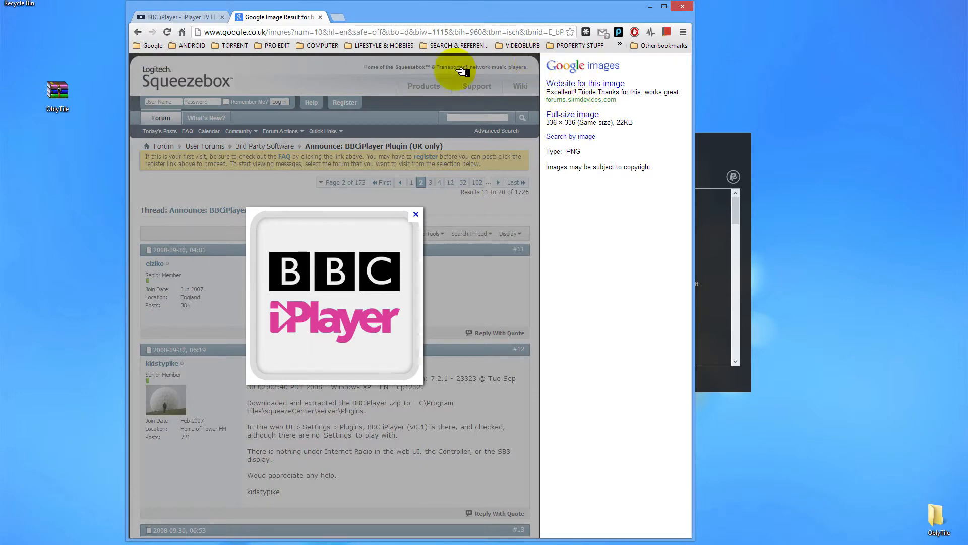
left_click(650, 7)
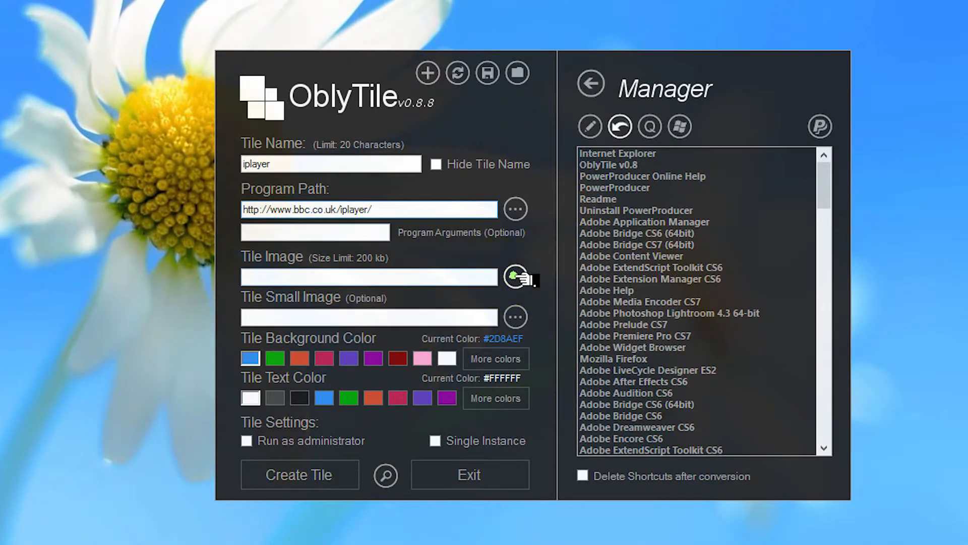
Use bbciplayer.png from the Metro PNG pictures folder as the tile image, hide the tile name, choose a crimson background and create the tile.
left_click(517, 276)
scroll(504, 384, "down", 7)
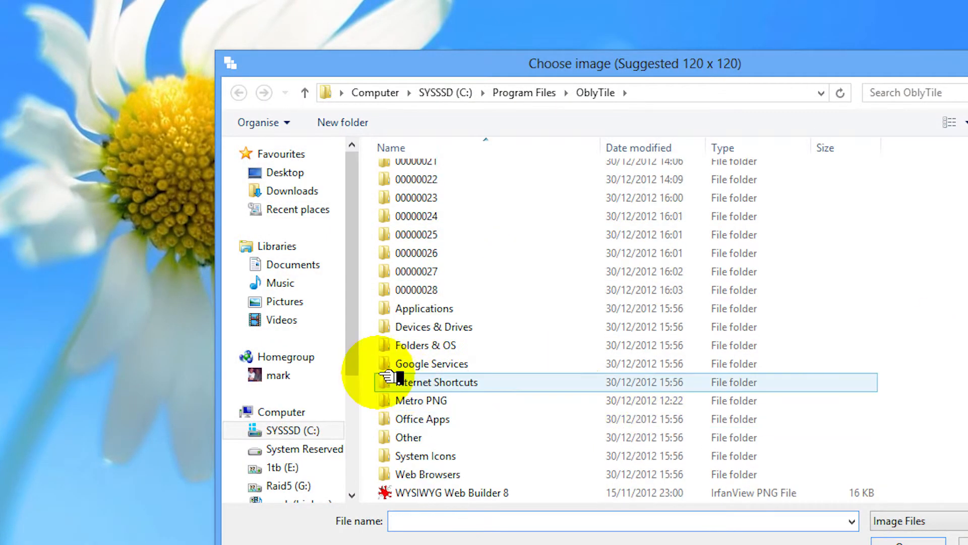
left_click(302, 302)
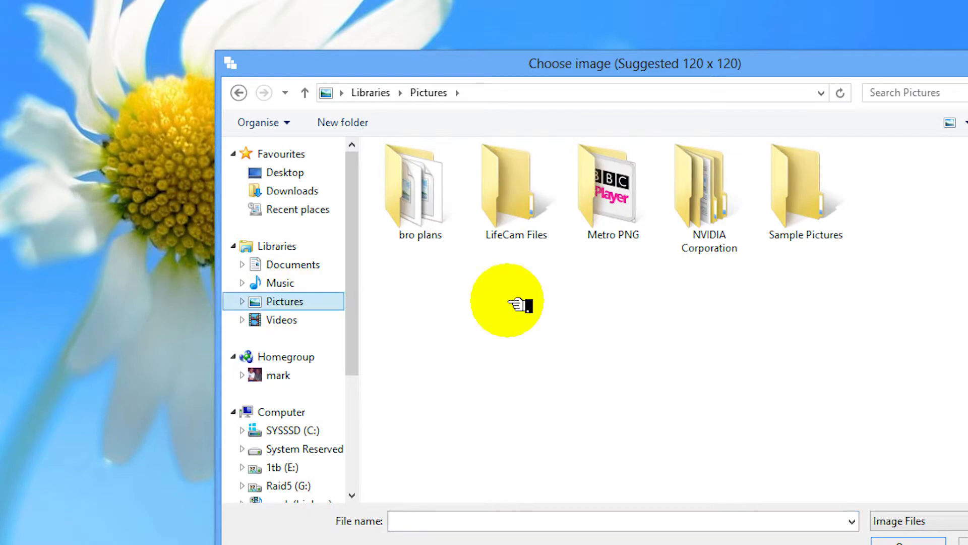
double_click(615, 194)
double_click(627, 313)
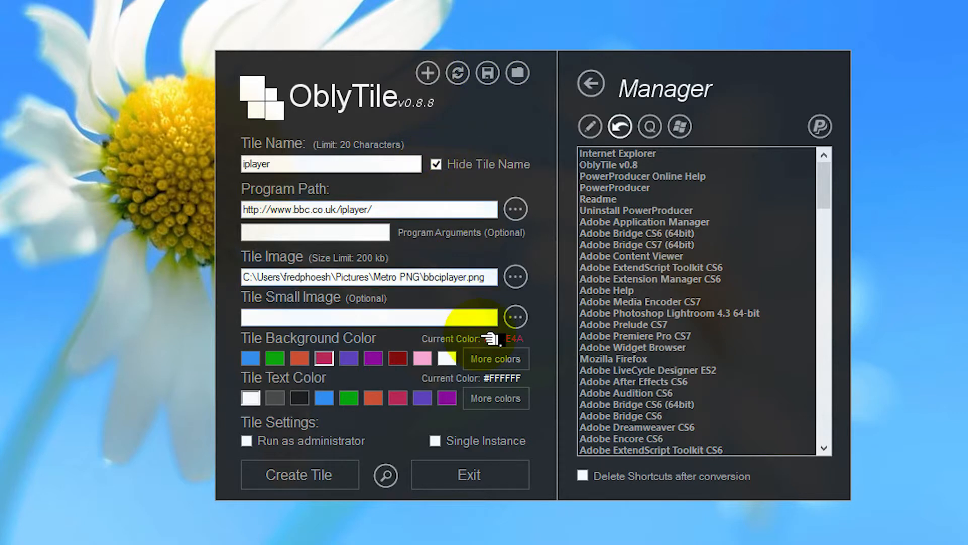
left_click(301, 480)
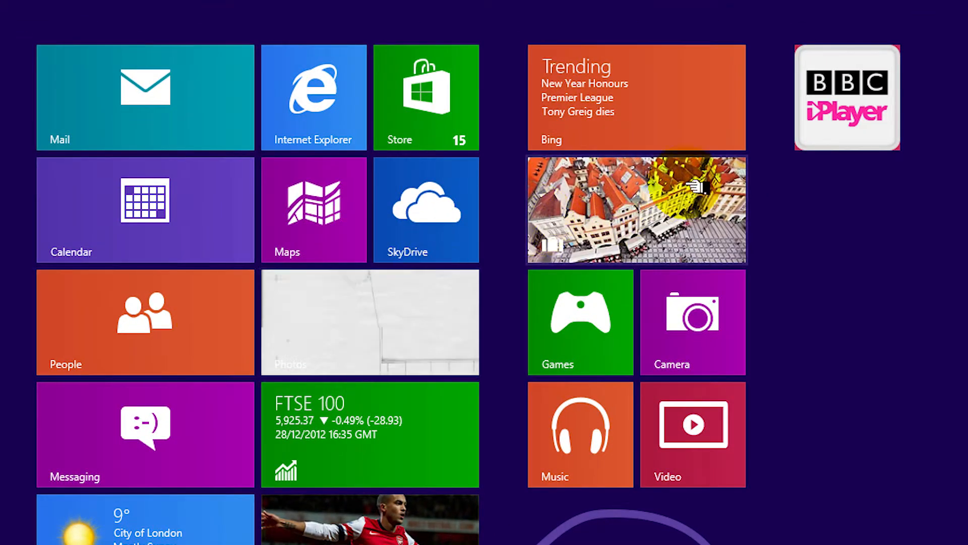
Move the new BBC iPlayer tile beside the Google Chrome tile on the Start screen, and dismiss OblyTile's creation message.
left_click_drag(842, 127, 195, 207)
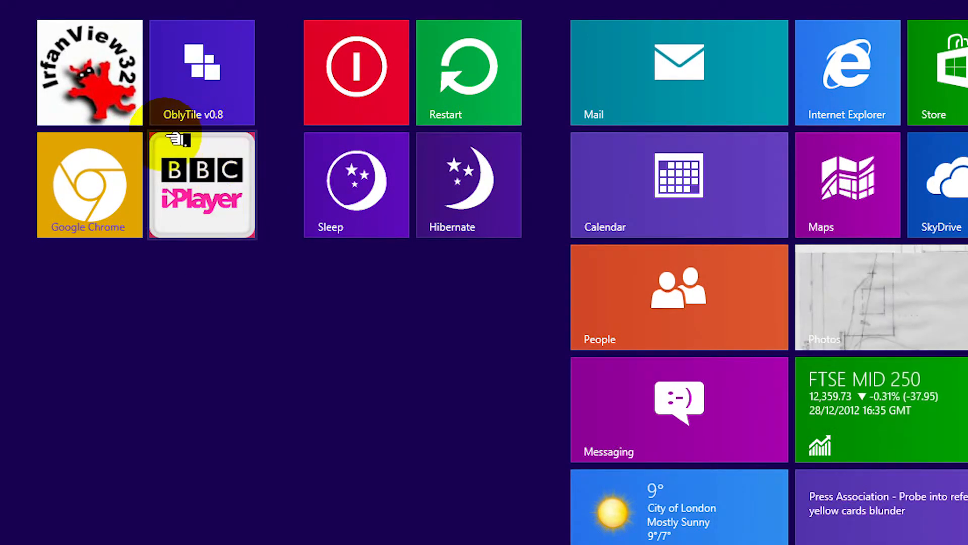
key("super")
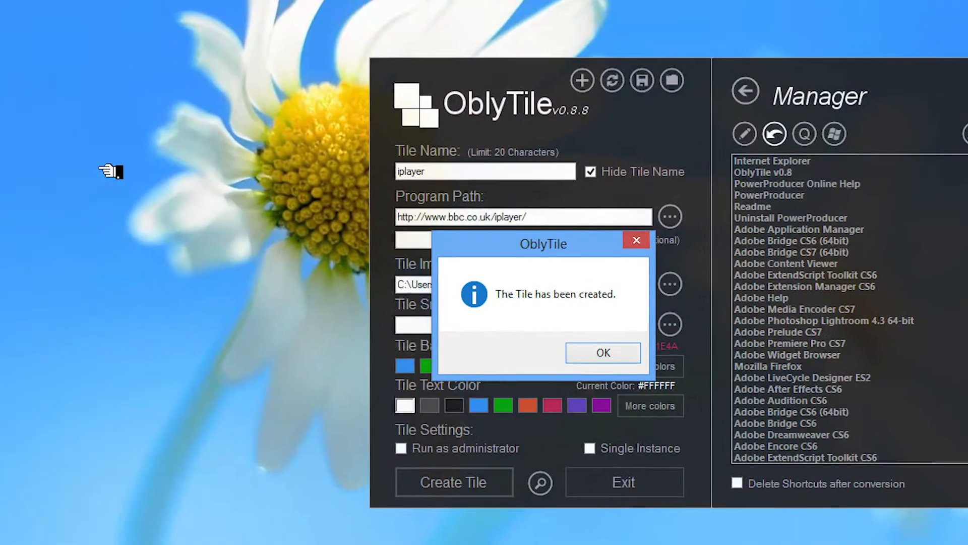
left_click(429, 347)
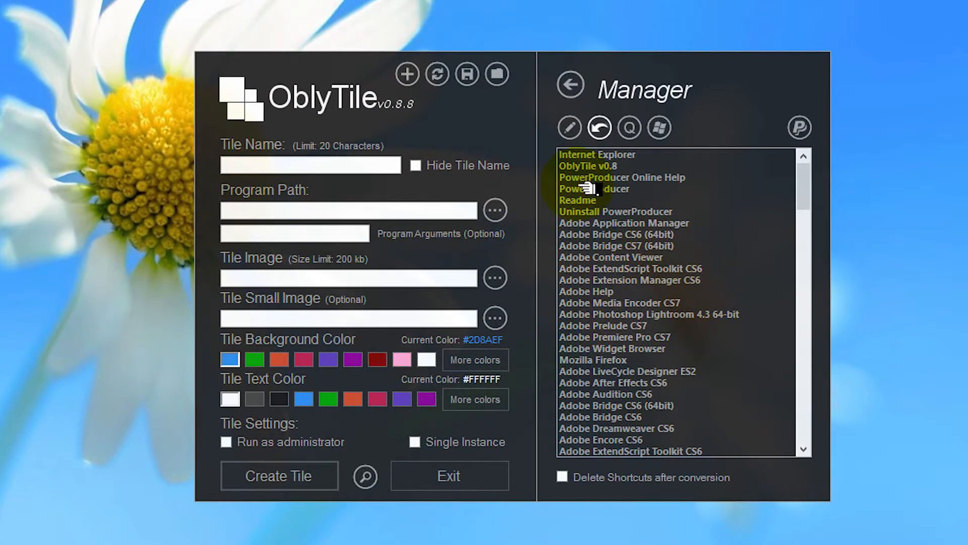
Load the existing iplayer tile for editing in the Manager, change its background color to white (#FFFFFF) and save the tile.
left_click(579, 128)
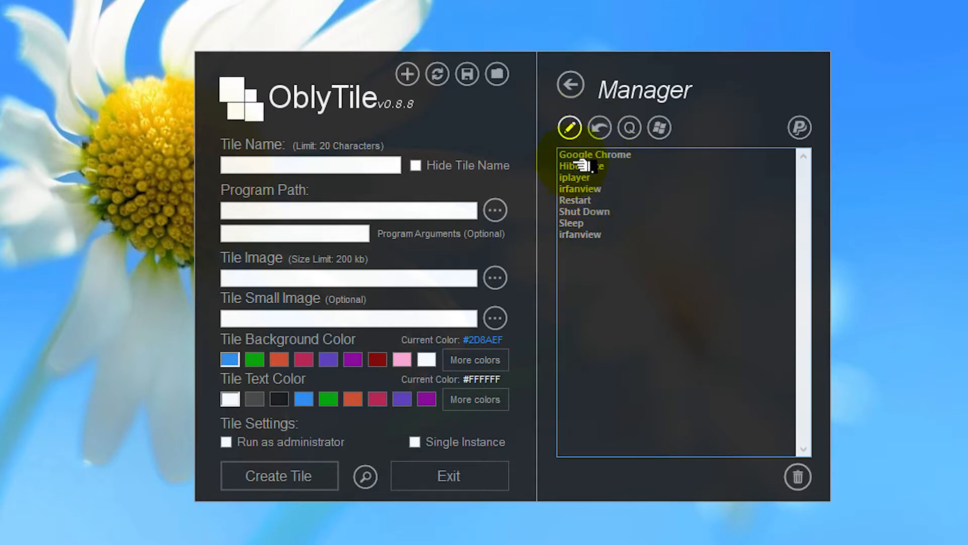
left_click(570, 178)
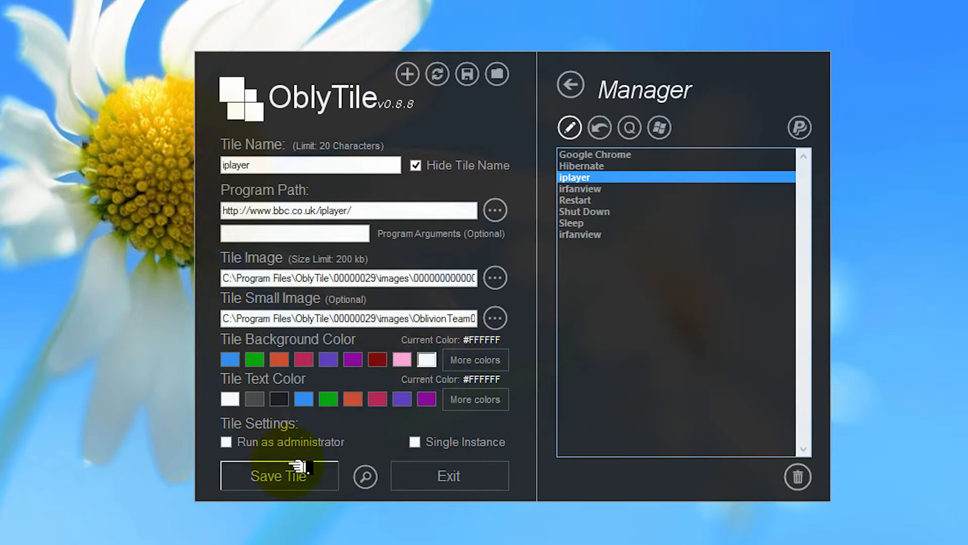
left_click(297, 467)
left_click(426, 345)
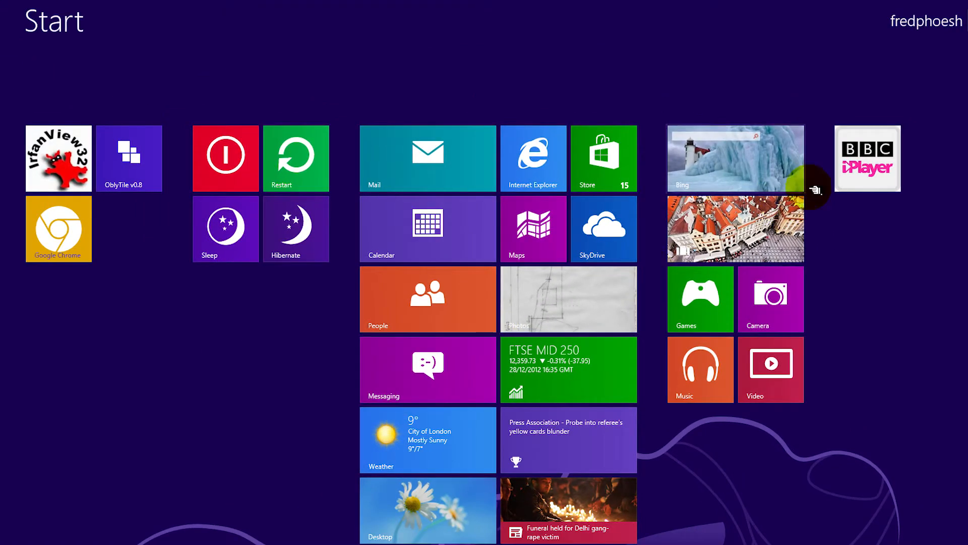
Move the updated BBC iPlayer tile beside Google Chrome, test it by launching the website, and return to the Start screen.
left_click_drag(880, 130, 56, 216)
left_click_drag(174, 237, 166, 237)
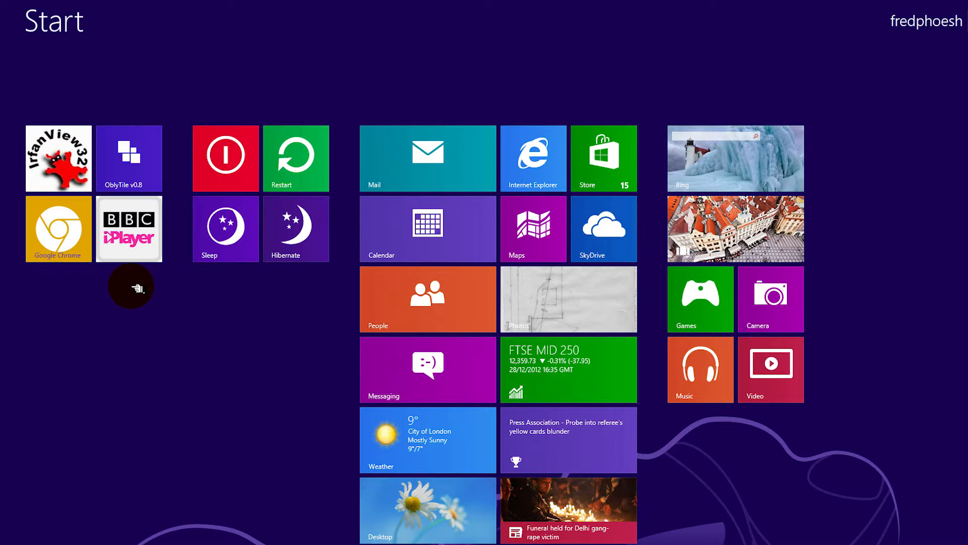
left_click(136, 234)
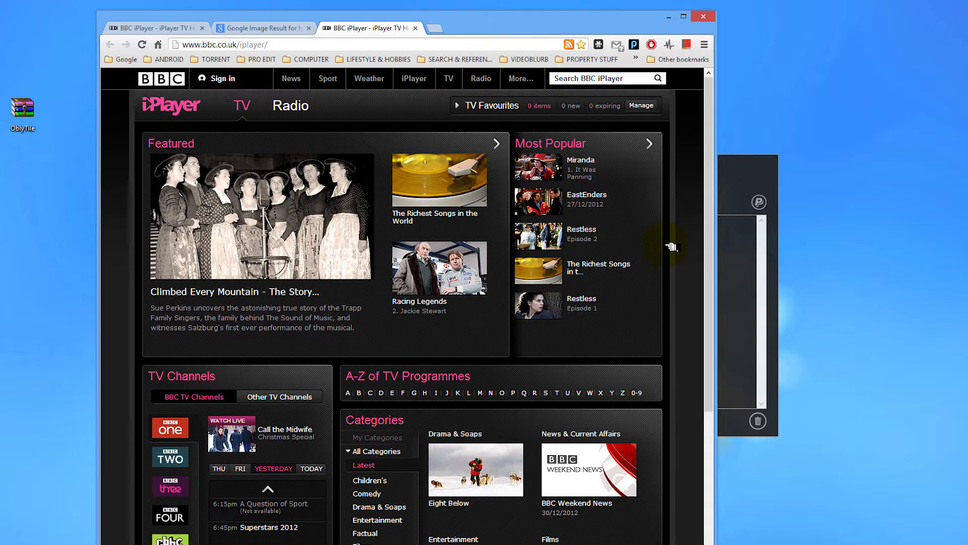
key("super")
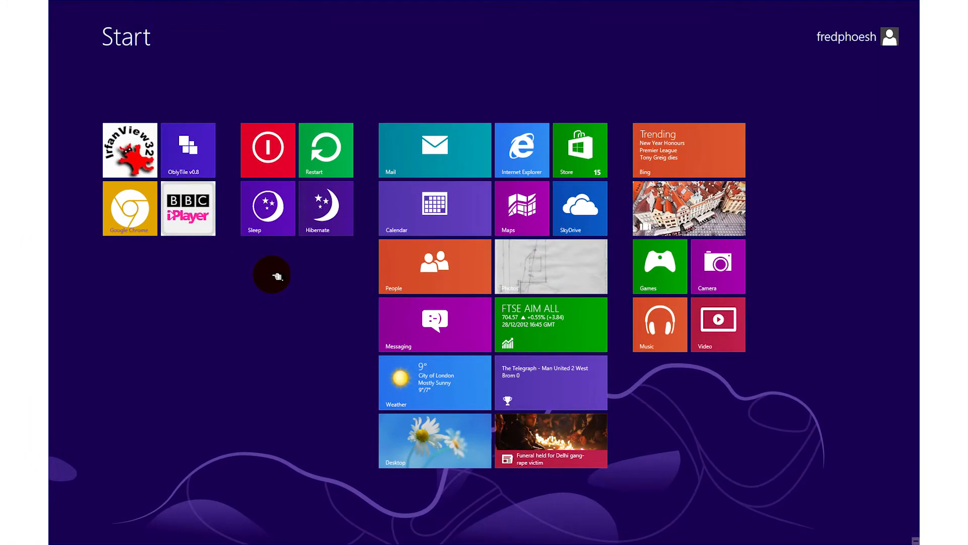
Open the news app from its live tile, browse the headlines, open an article and return to the desktop.
left_click(559, 423)
scroll(547, 329, "down", 10)
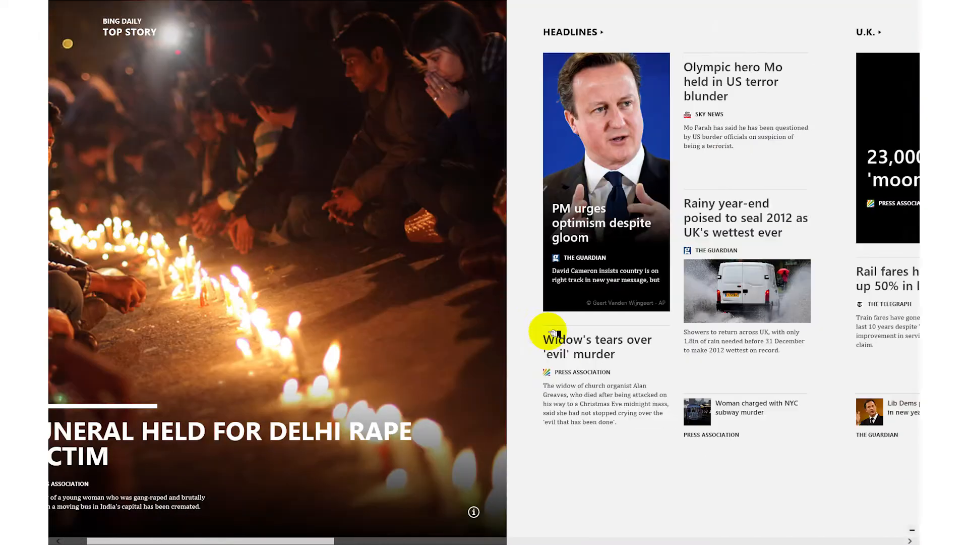
left_click(442, 301)
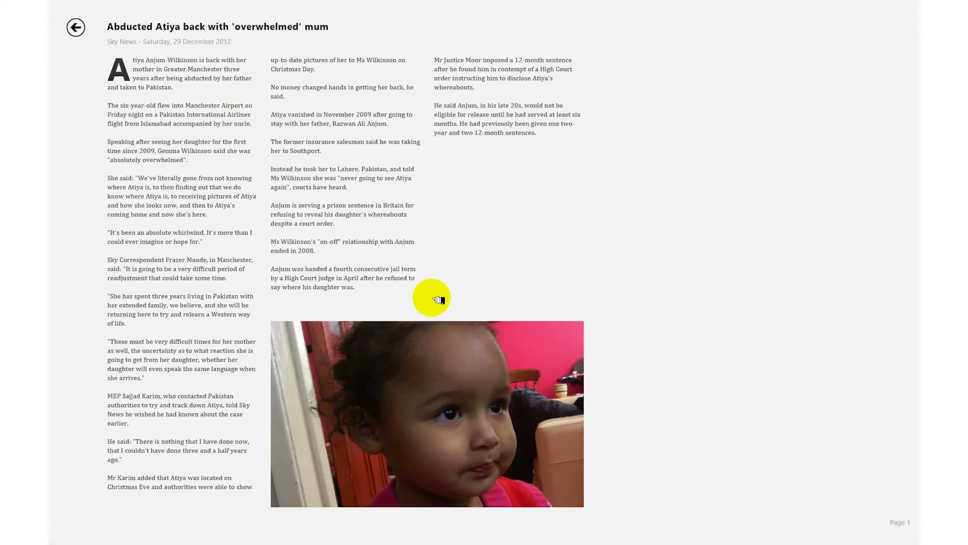
key("super")
key("super")
key("super")
key("super")
key("super+d")
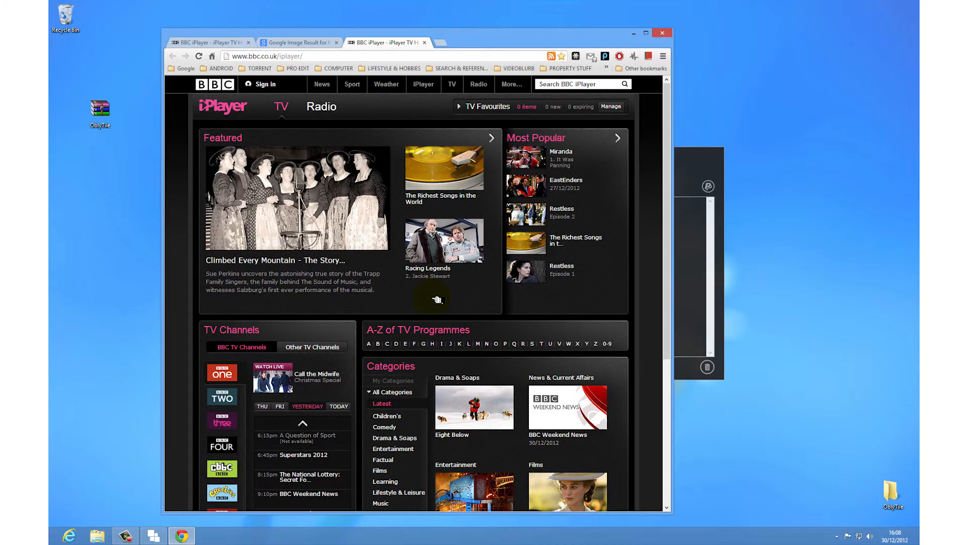
Open the Computer window in File Explorer from the Start screen, clear the desktop, and show and leave the Start screen.
key("super")
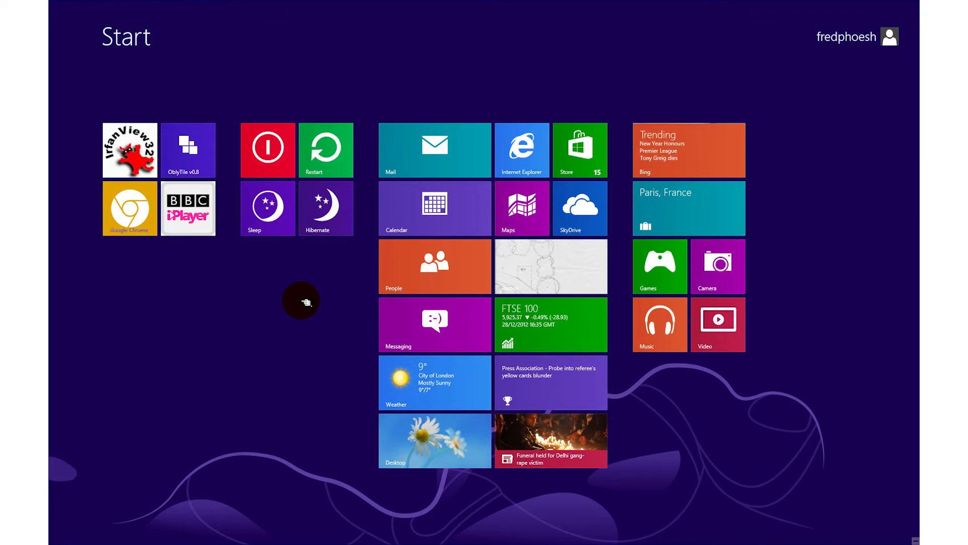
key("super+e")
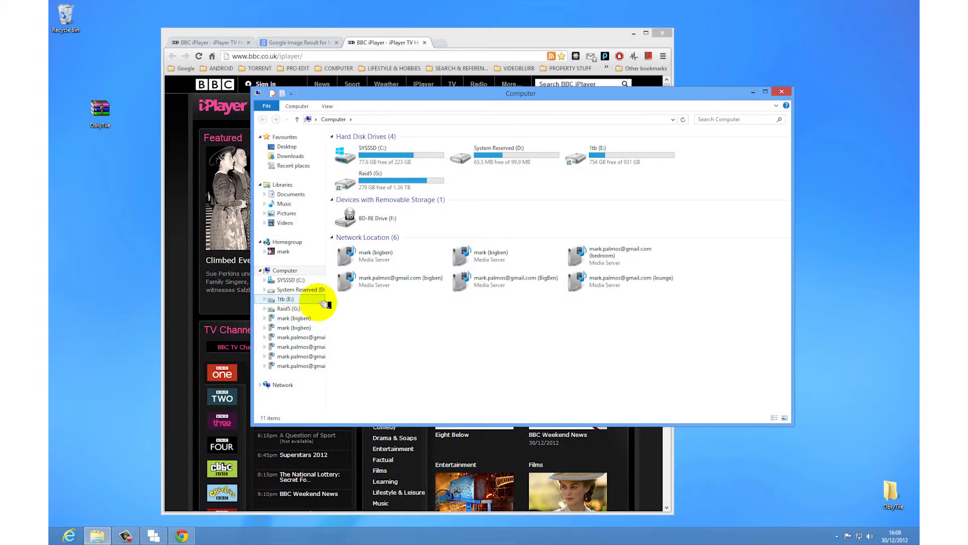
left_click(633, 33)
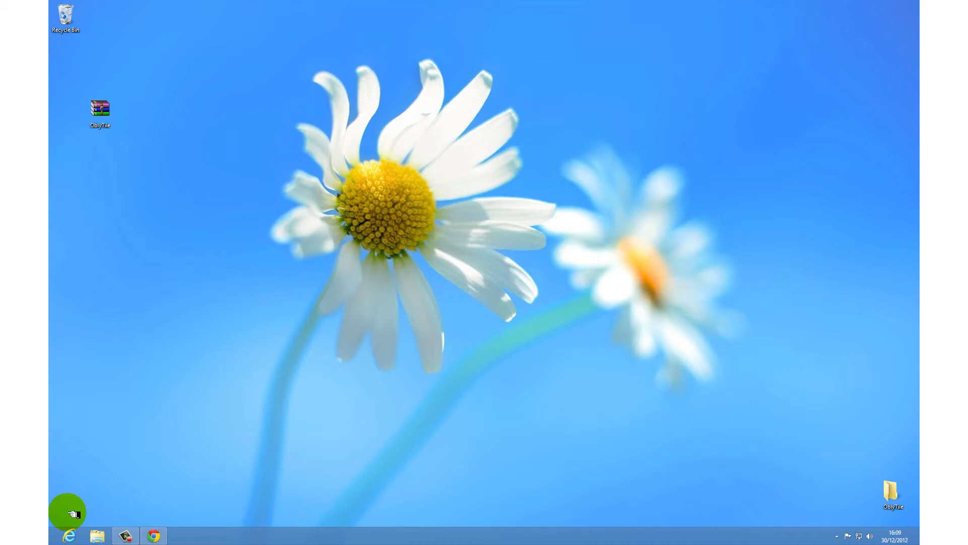
left_click(72, 513)
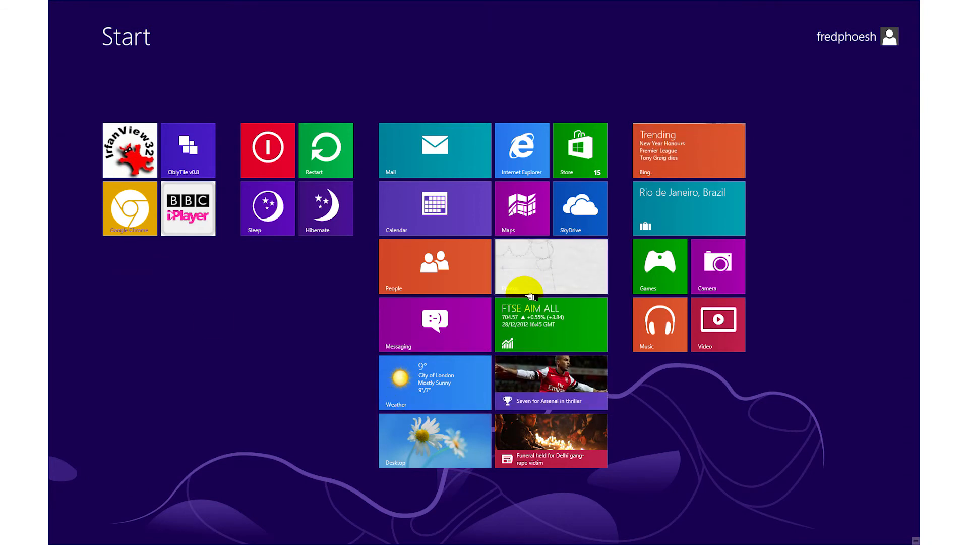
key("super")
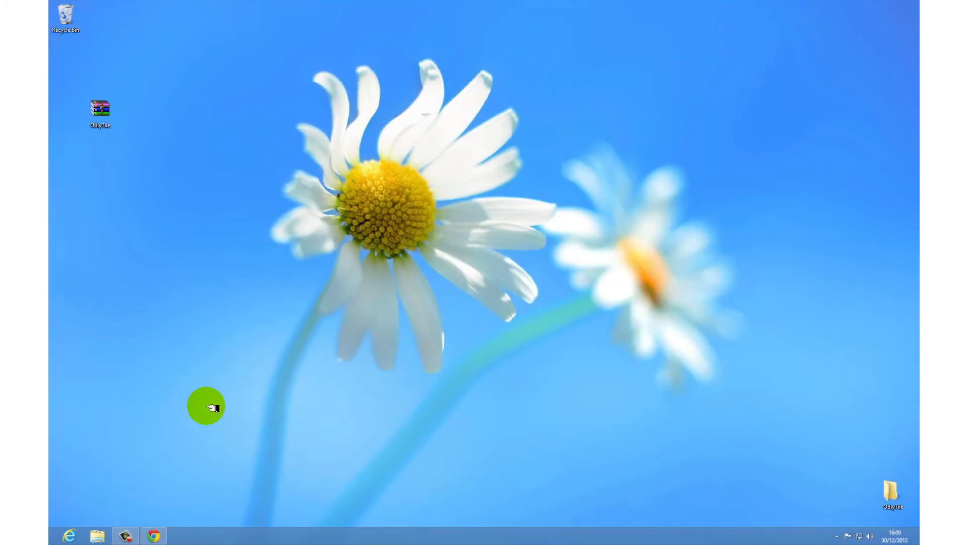
Search for VLC from the Start screen and launch VLC media player.
key("super")
type("VLC")
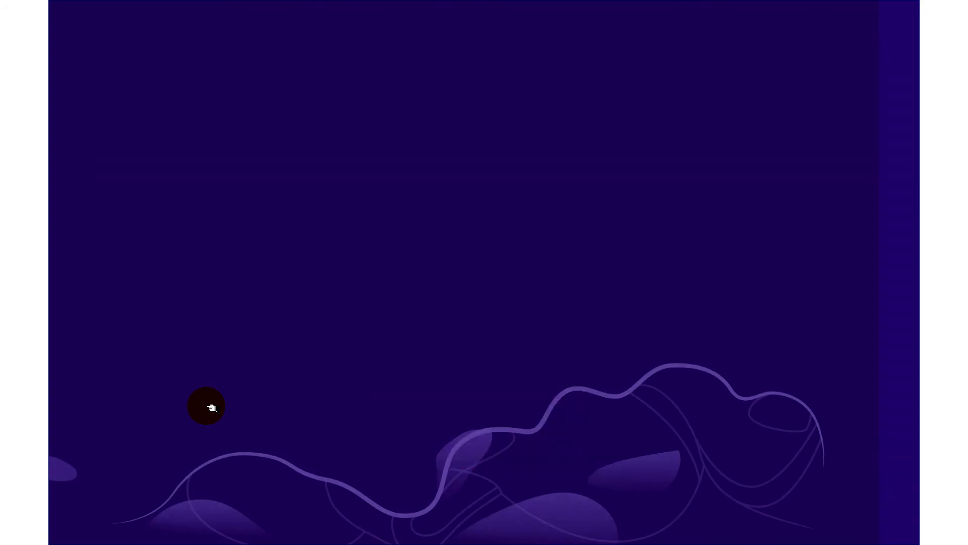
key("Return")
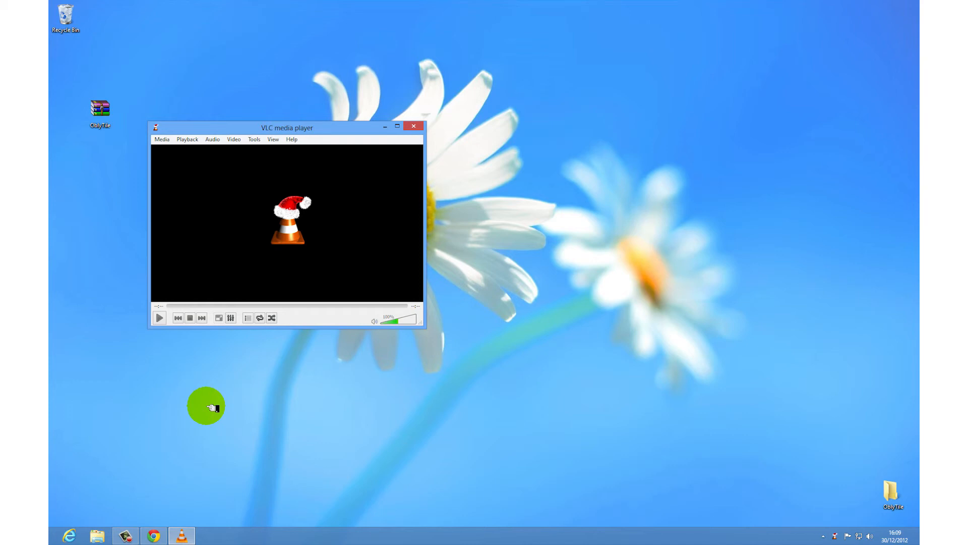
Search for OBL from the Start screen, launch OblyTile, and place its window side by side with VLC media player.
key("super")
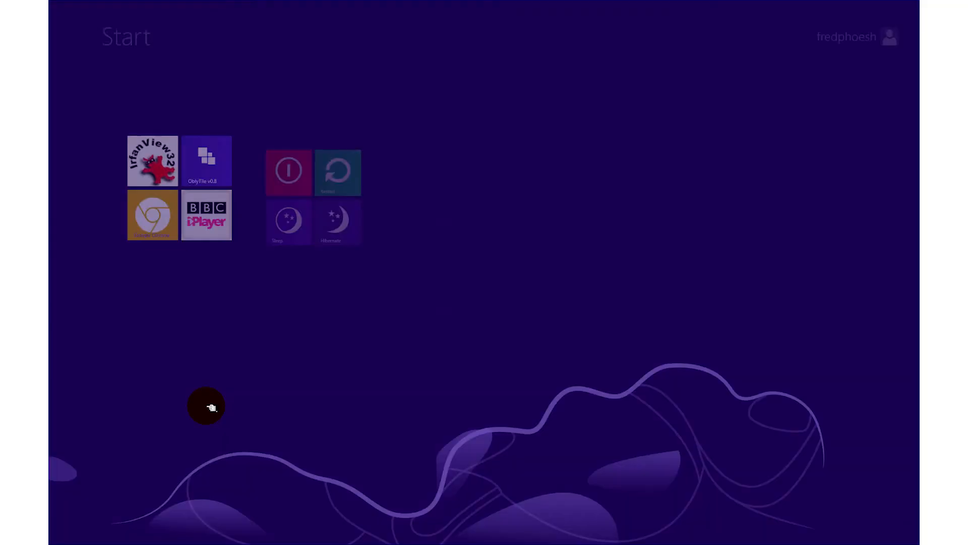
type("OBL")
key("Return")
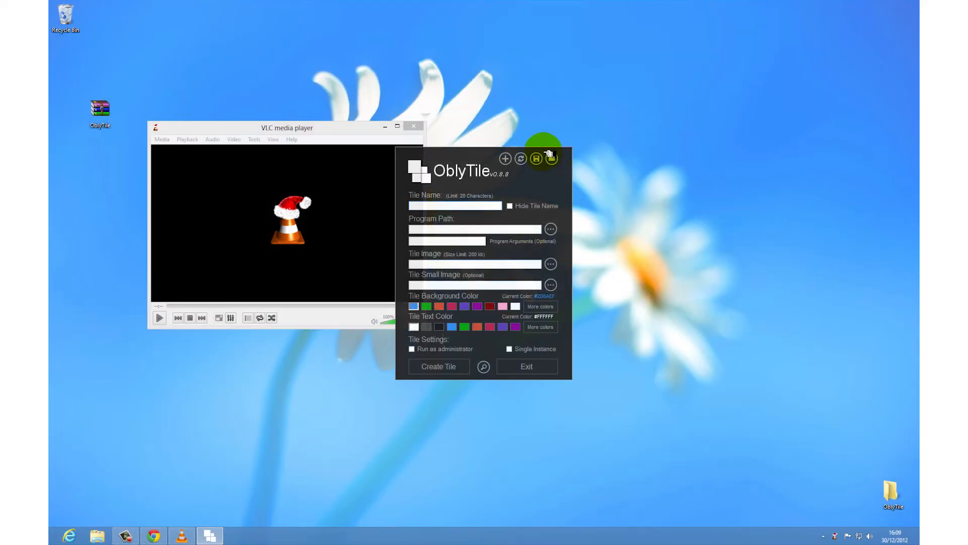
left_click_drag(461, 155, 530, 158)
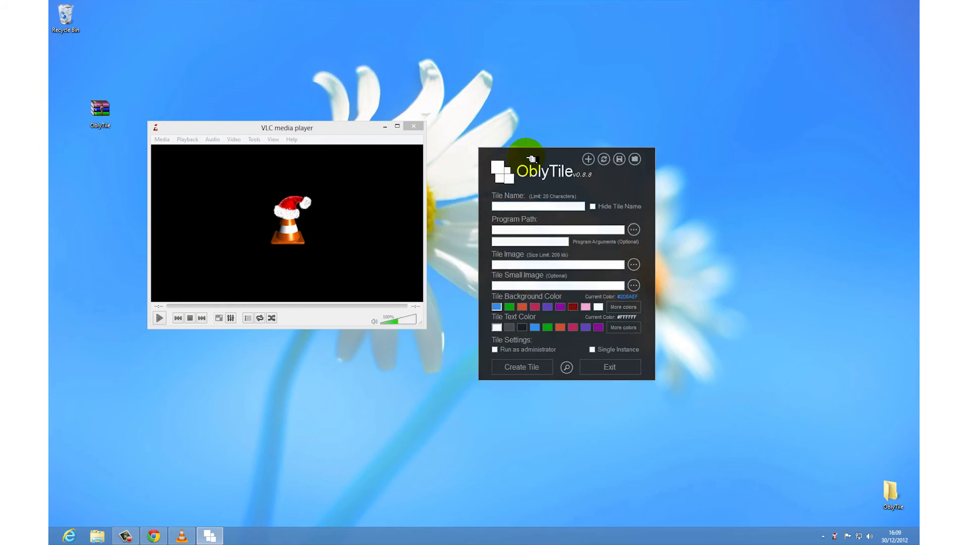
left_click_drag(342, 129, 383, 155)
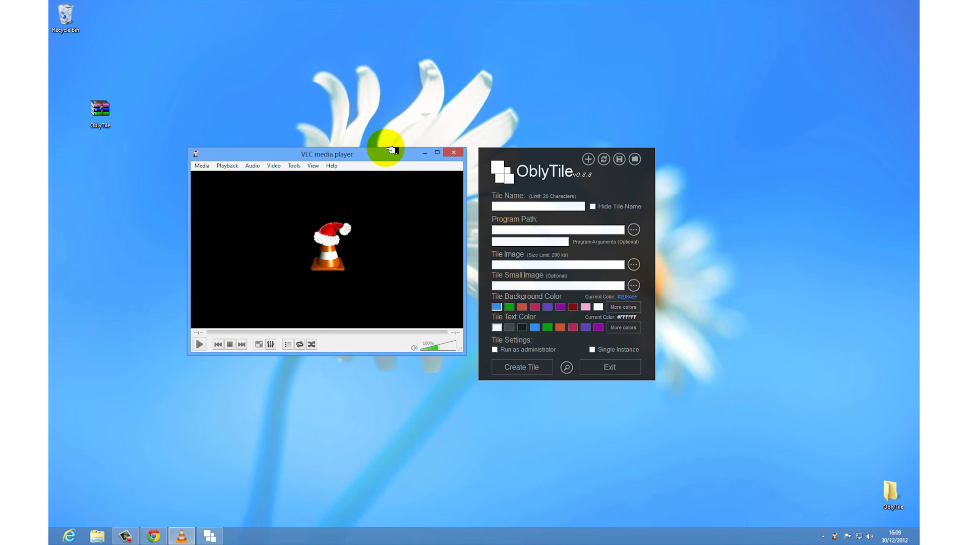